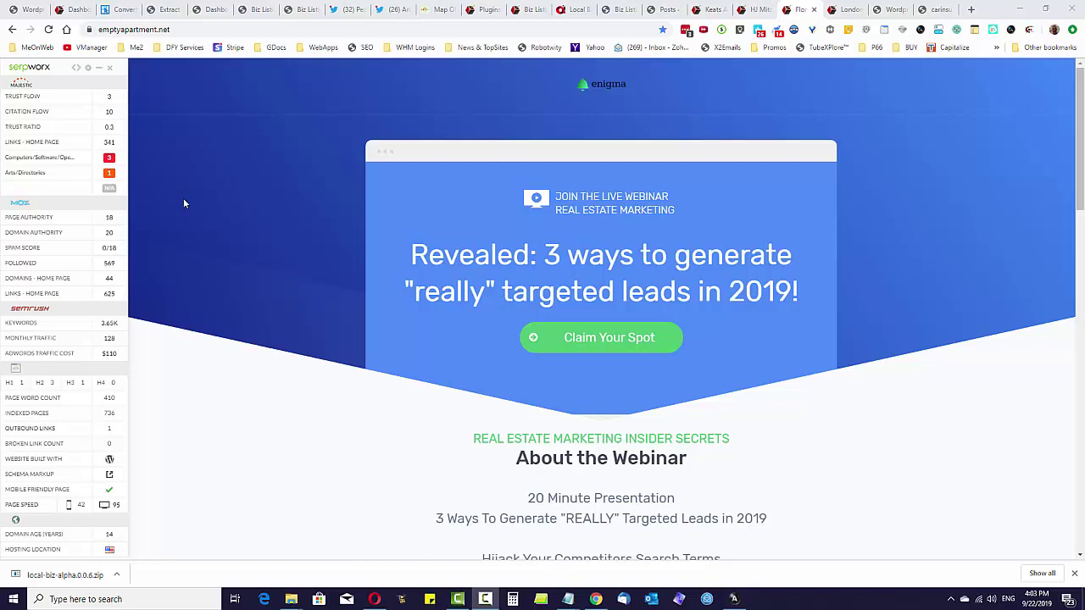
# - Review the SEMrush ranked keywords for emptyapartment.net, sorting them by CPC and by search volume, and close the report
pyautogui.moveTo(28, 329)
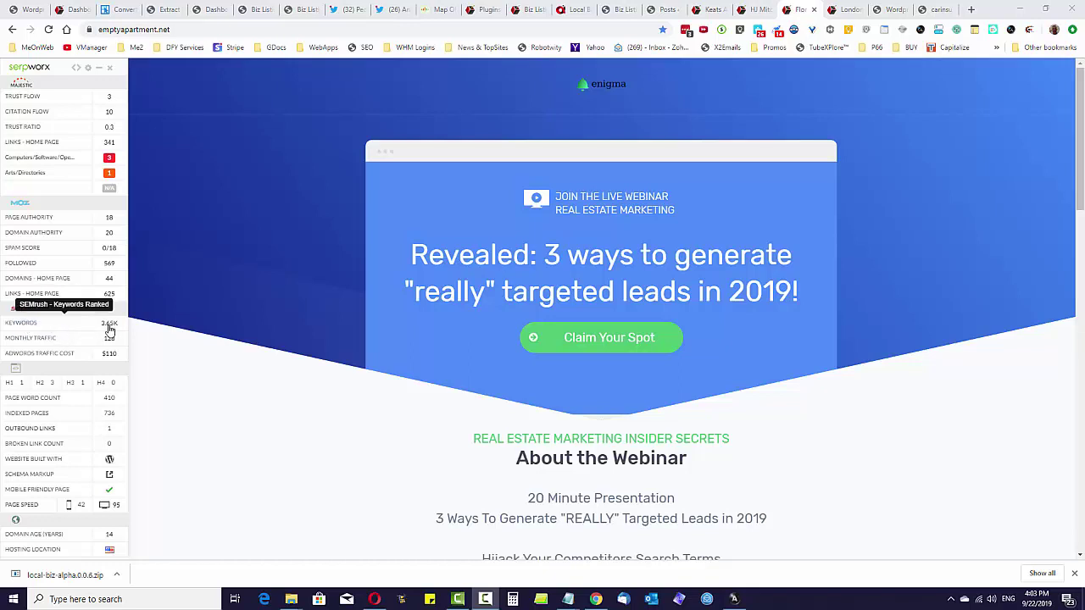
pyautogui.click(25, 327)
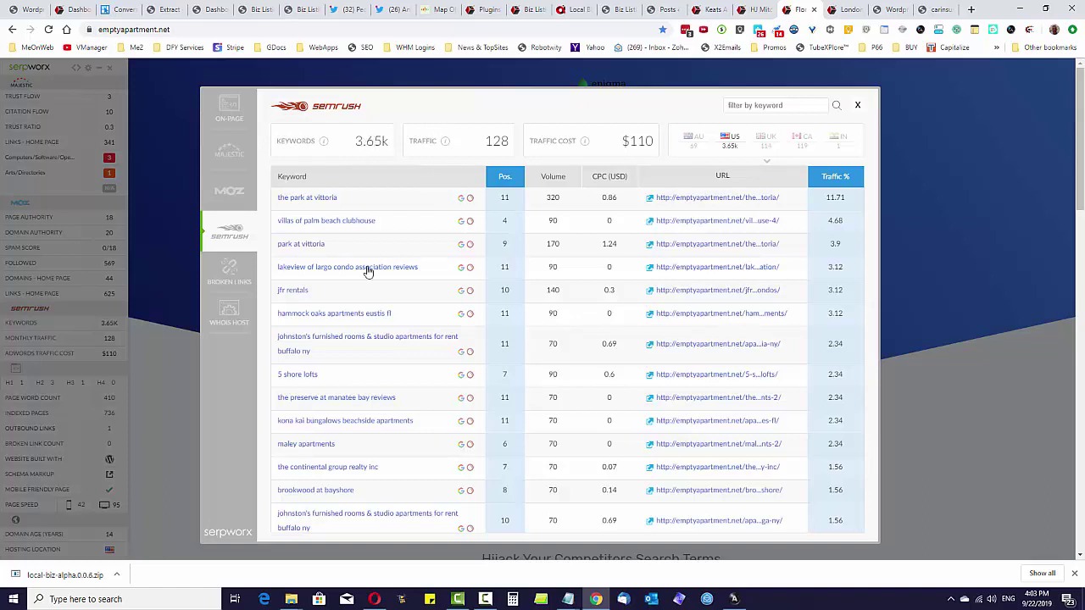
pyautogui.click(611, 178)
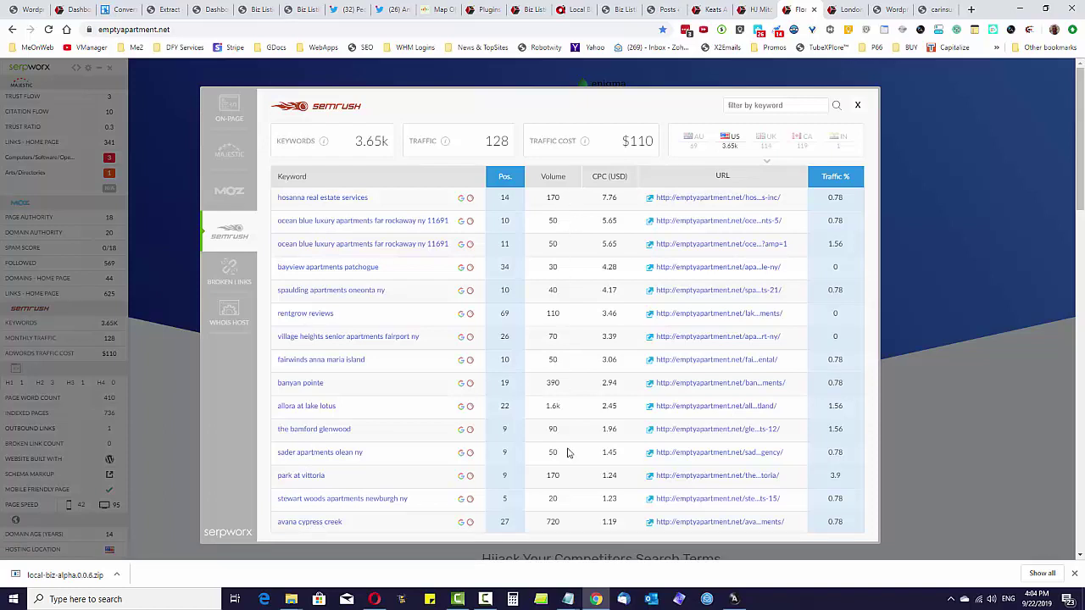
pyautogui.click(554, 179)
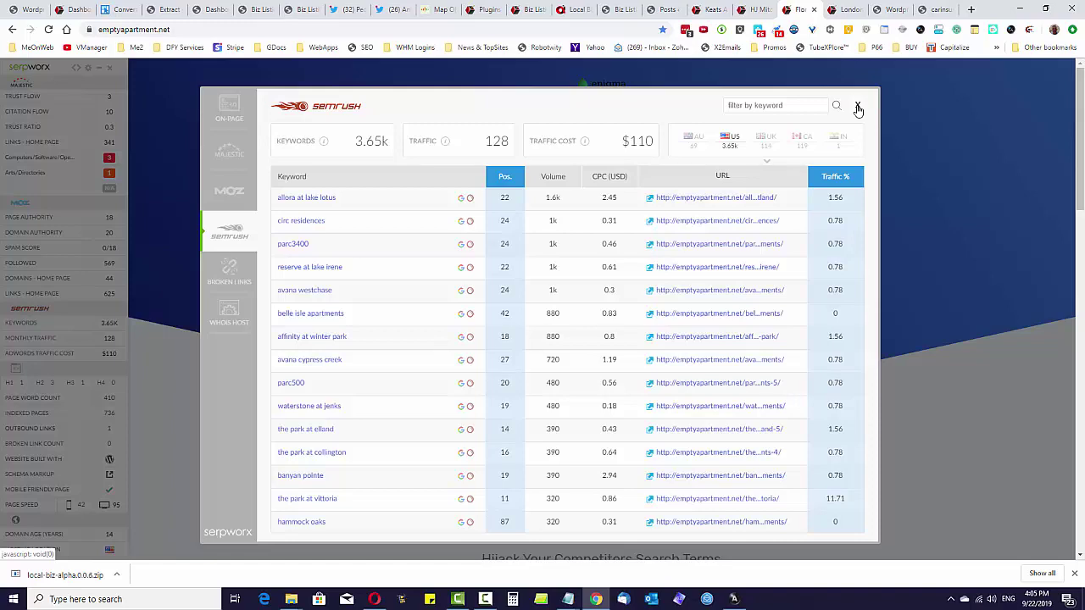
pyautogui.click(858, 108)
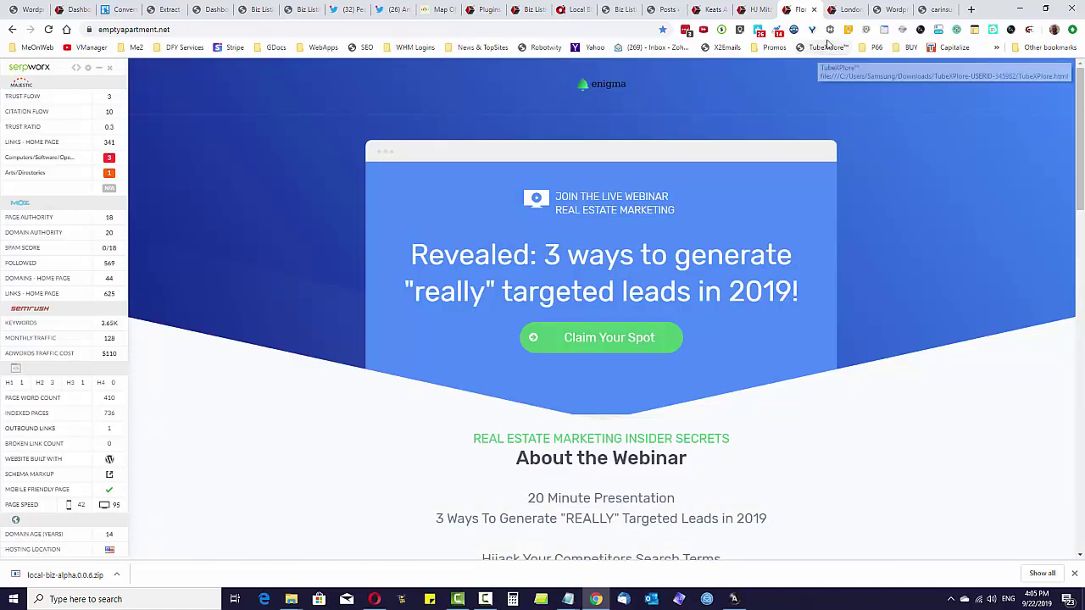
# - Switch to Wordpress Alpha and start adding a new site on the American host
pyautogui.click(935, 10)
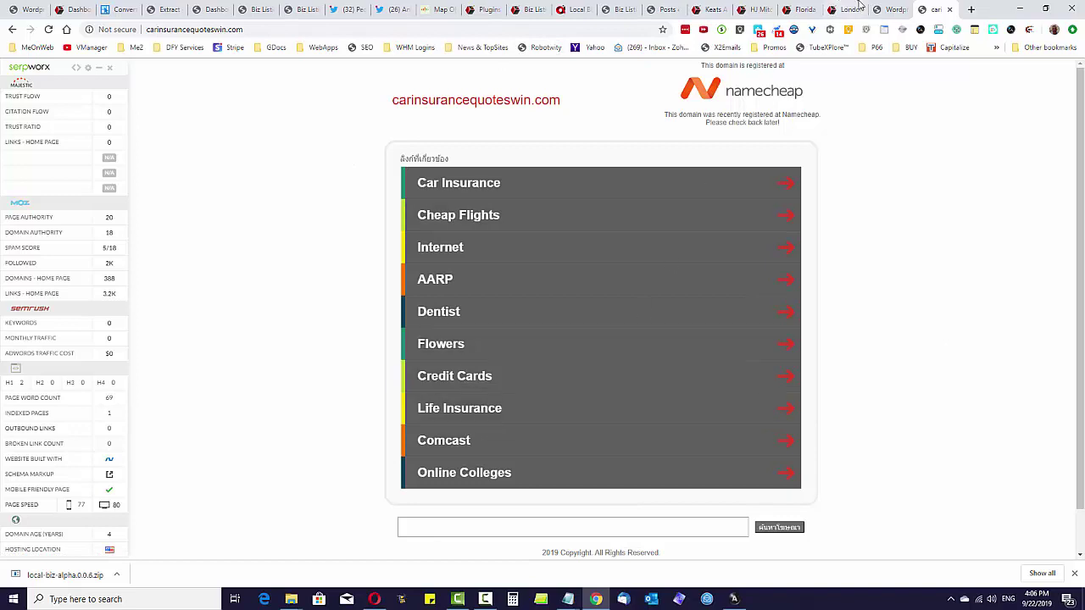
pyautogui.click(892, 9)
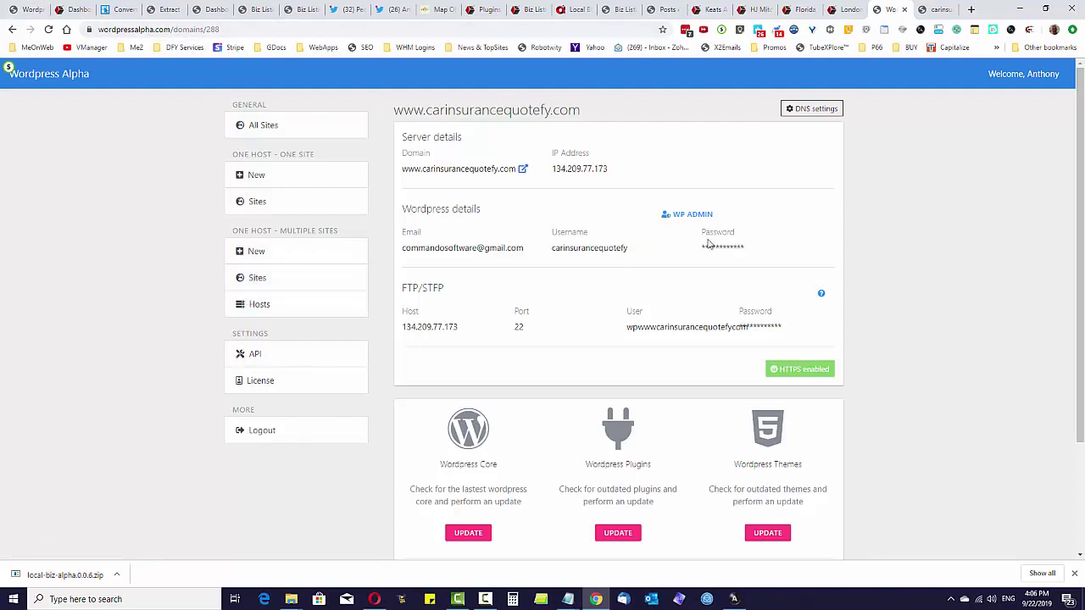
pyautogui.moveTo(660, 242)
pyautogui.click(253, 306)
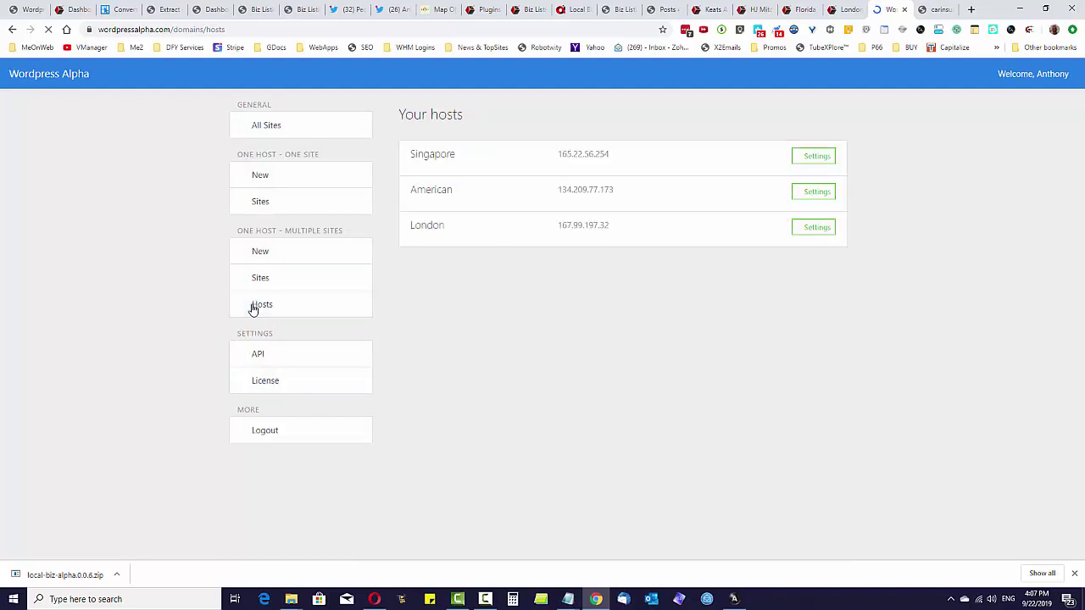
pyautogui.click(803, 193)
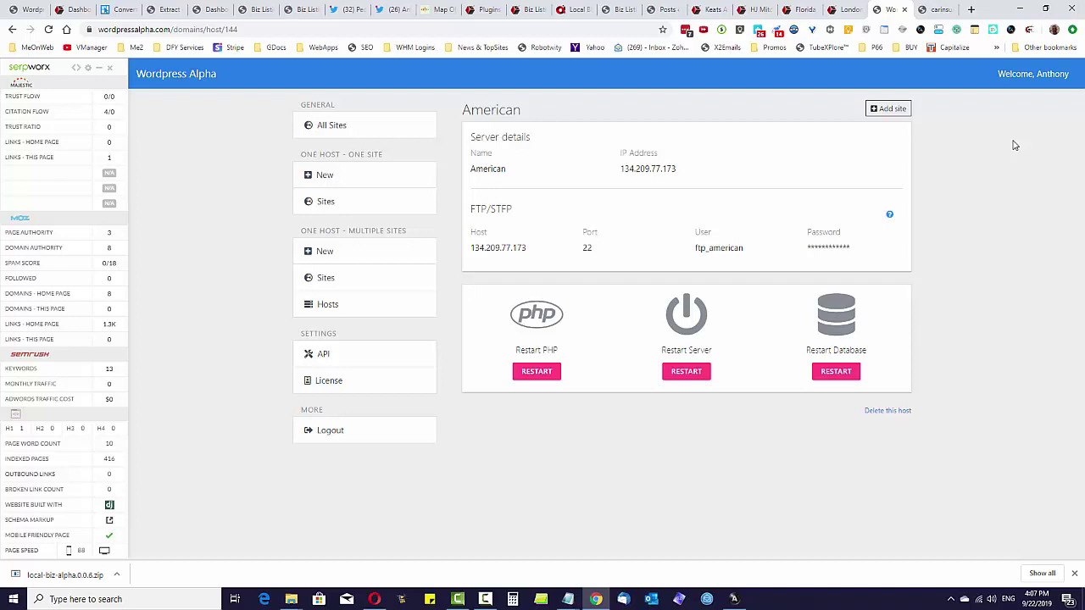
pyautogui.click(890, 111)
# - Copy the web address of the parked carinsurancequoteswin.com page
pyautogui.click(935, 11)
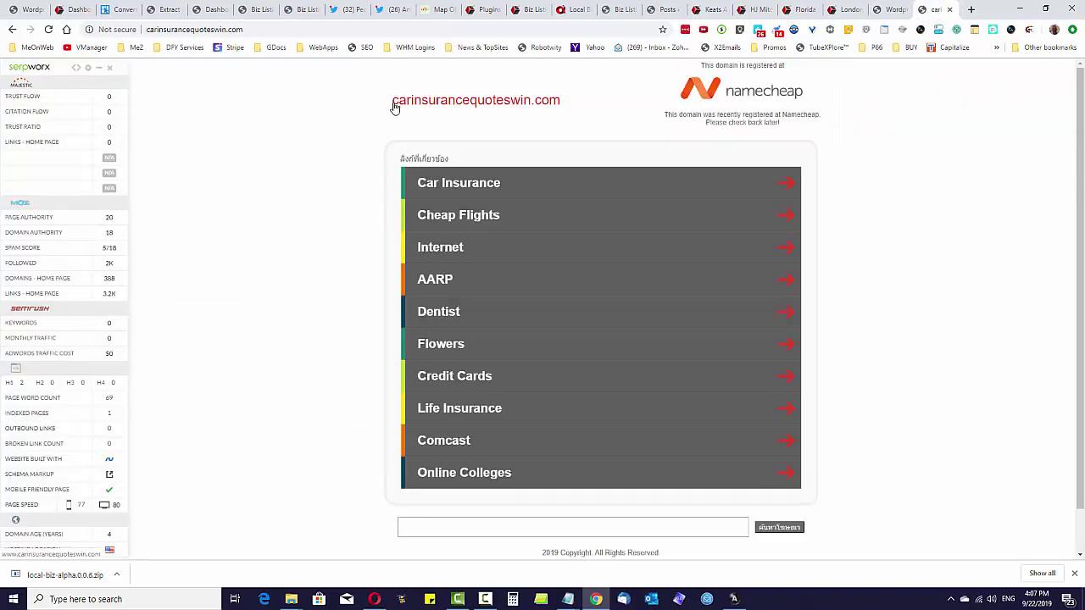
pyautogui.moveTo(392, 101); pyautogui.dragTo(551, 100)
pyautogui.click(564, 108)
pyautogui.tripleClick(560, 102)
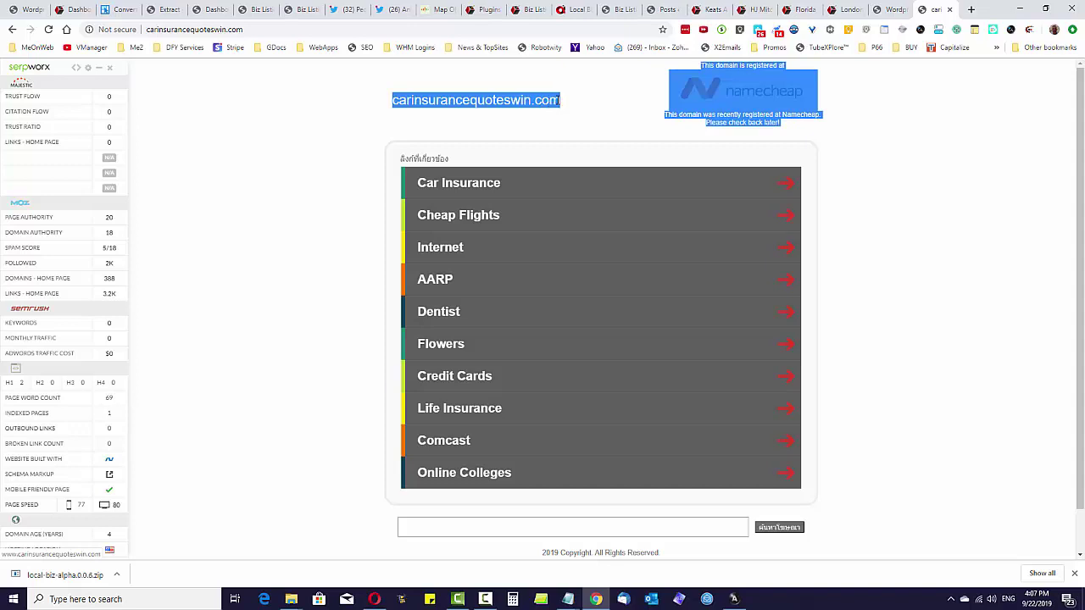
pyautogui.click(559, 101)
pyautogui.moveTo(484, 100); pyautogui.dragTo(166, 26)
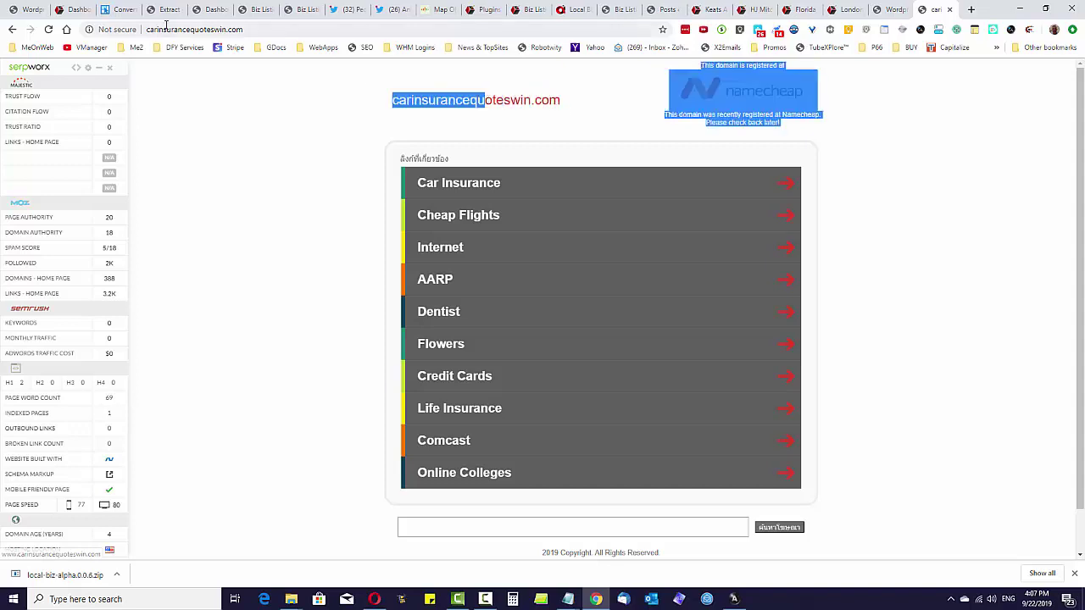
pyautogui.click(166, 28)
pyautogui.hotkey('ctrl', 'c')
pyautogui.rightClick(149, 30)
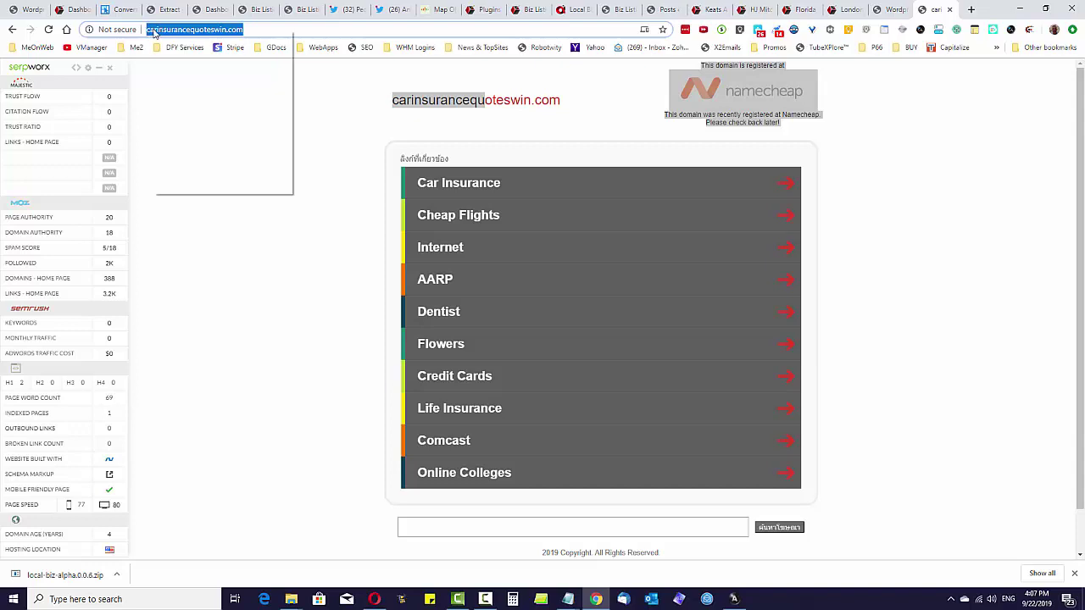
pyautogui.click(208, 115)
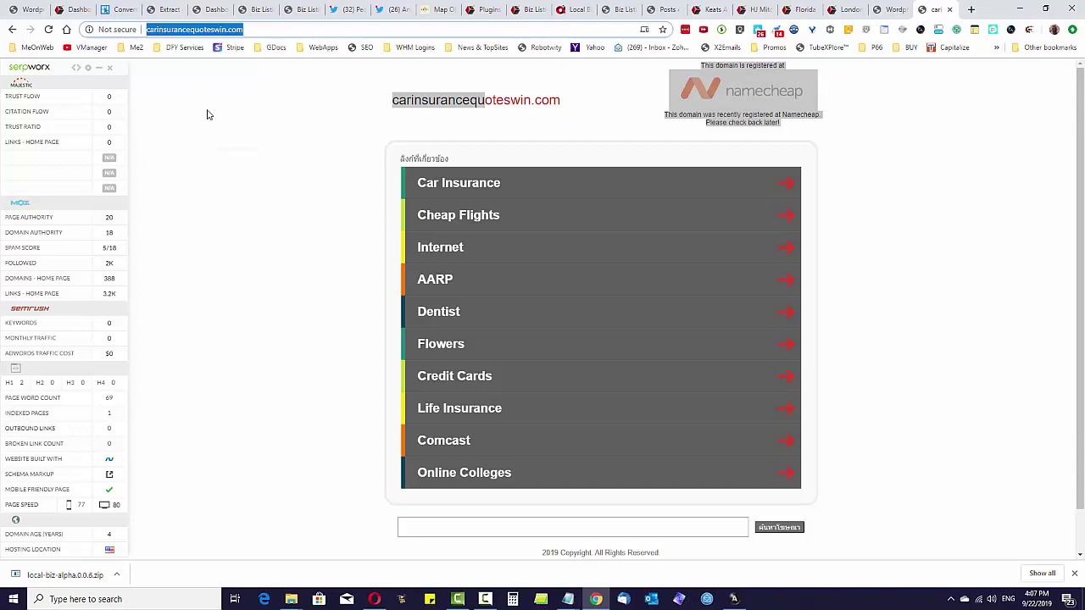
pyautogui.click(890, 12)
pyautogui.click(536, 162)
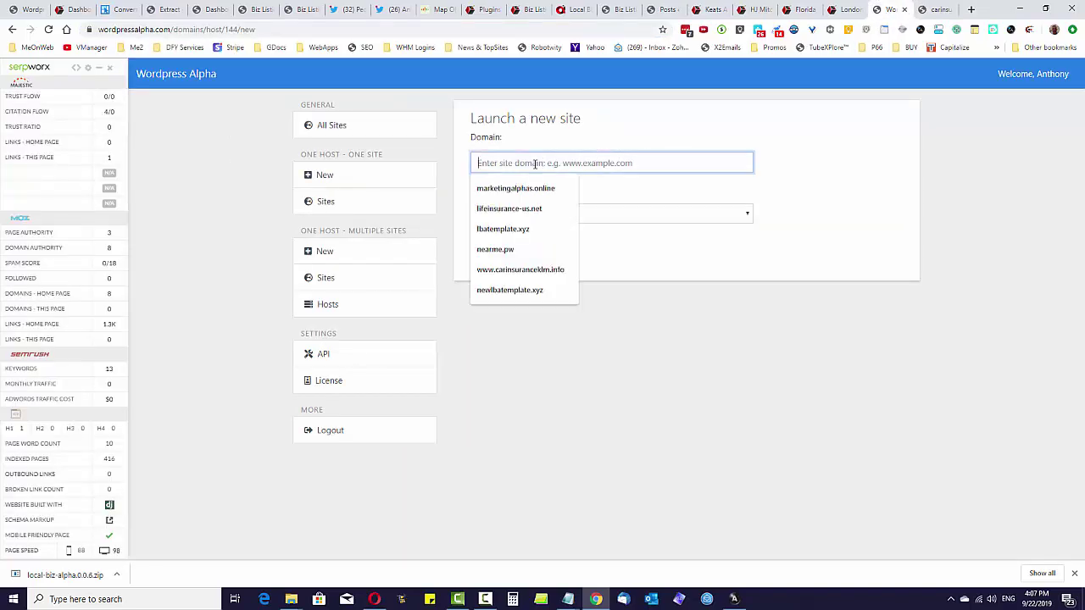
pyautogui.hotkey('ctrl', 'v')
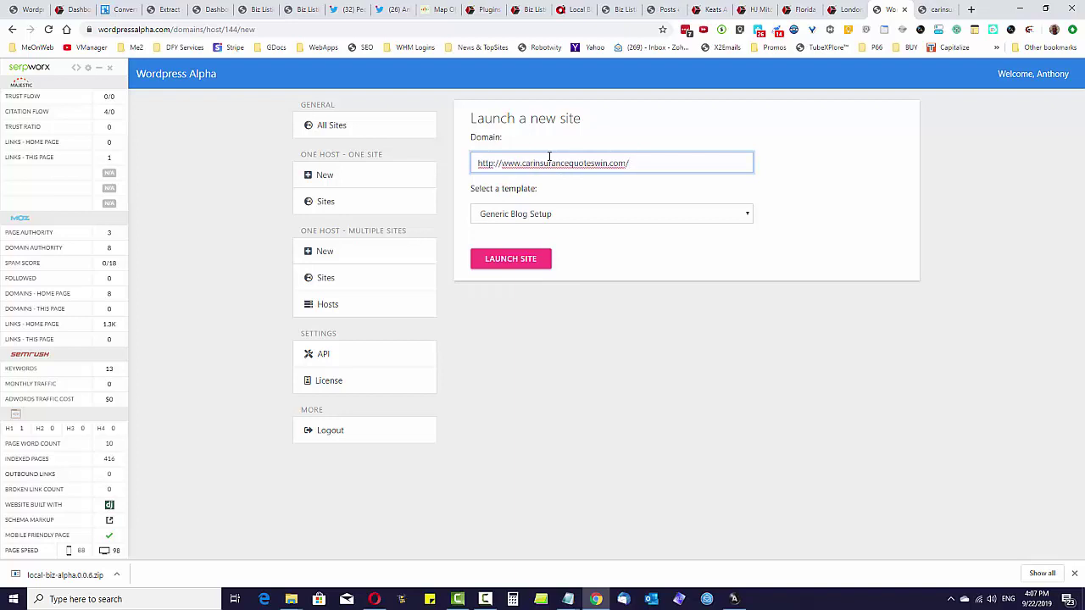
pyautogui.moveTo(501, 164); pyautogui.dragTo(470, 170)
pyautogui.press('BackSpace')
pyautogui.click(631, 161)
pyautogui.press('BackSpace')
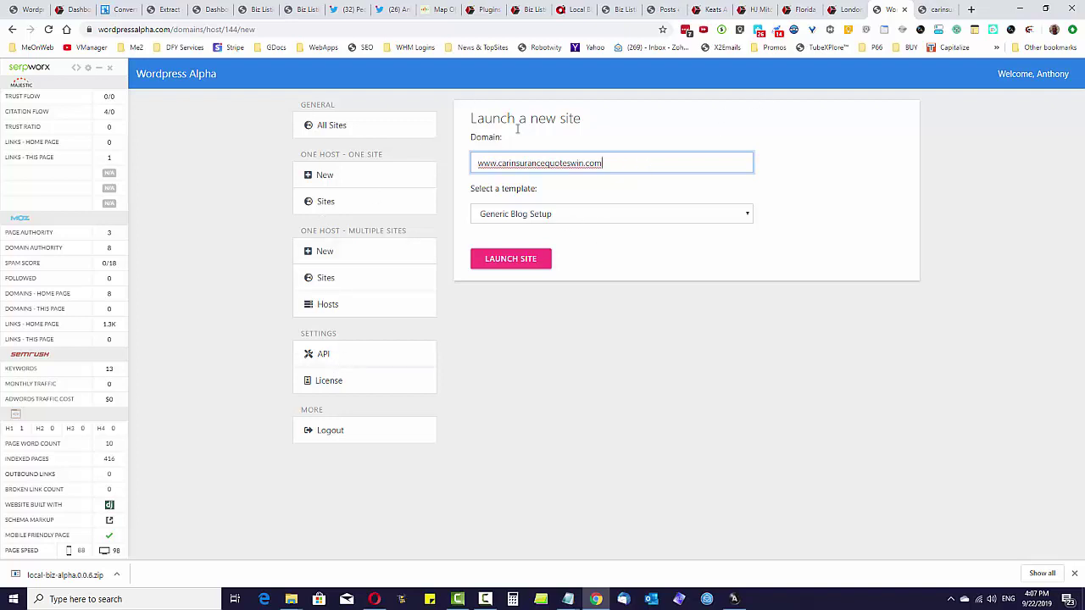
pyautogui.doubleClick(497, 163)
pyautogui.click(639, 166)
# - Choose the Local Biz Alpha template and launch the new site
pyautogui.click(663, 215)
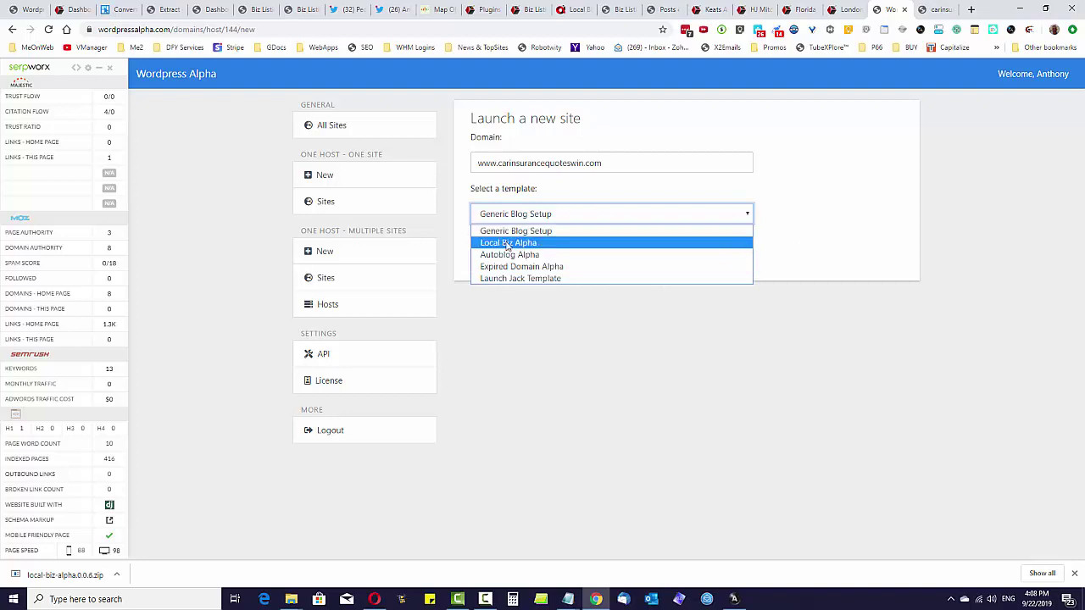
pyautogui.press('Escape')
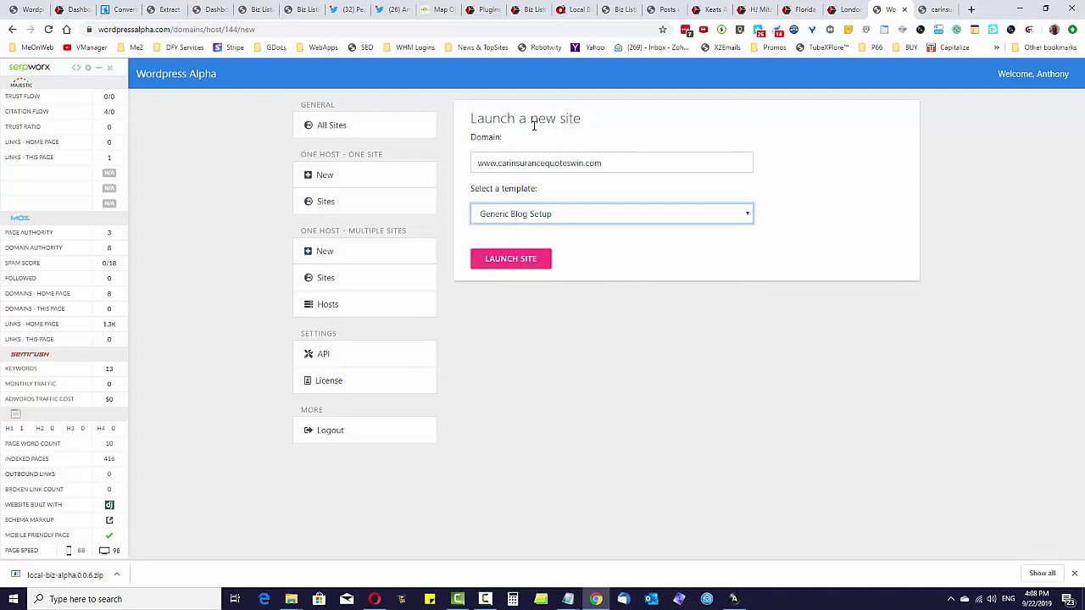
pyautogui.click(552, 211)
pyautogui.click(537, 240)
pyautogui.click(523, 260)
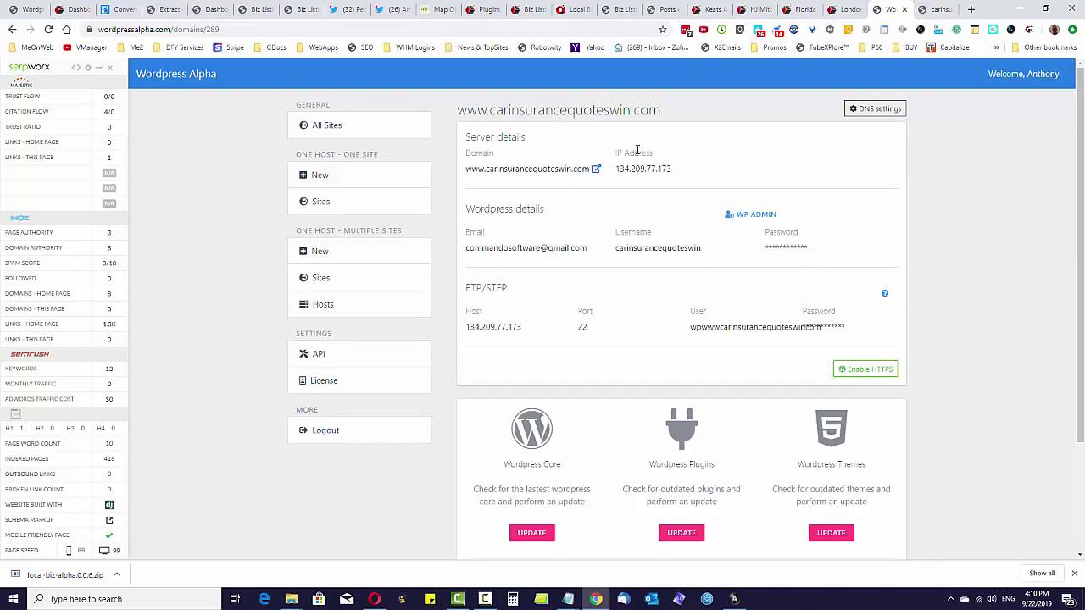
# - Configure the site's DNS with Namecheap as the provider, and return to the site's details
pyautogui.click(873, 111)
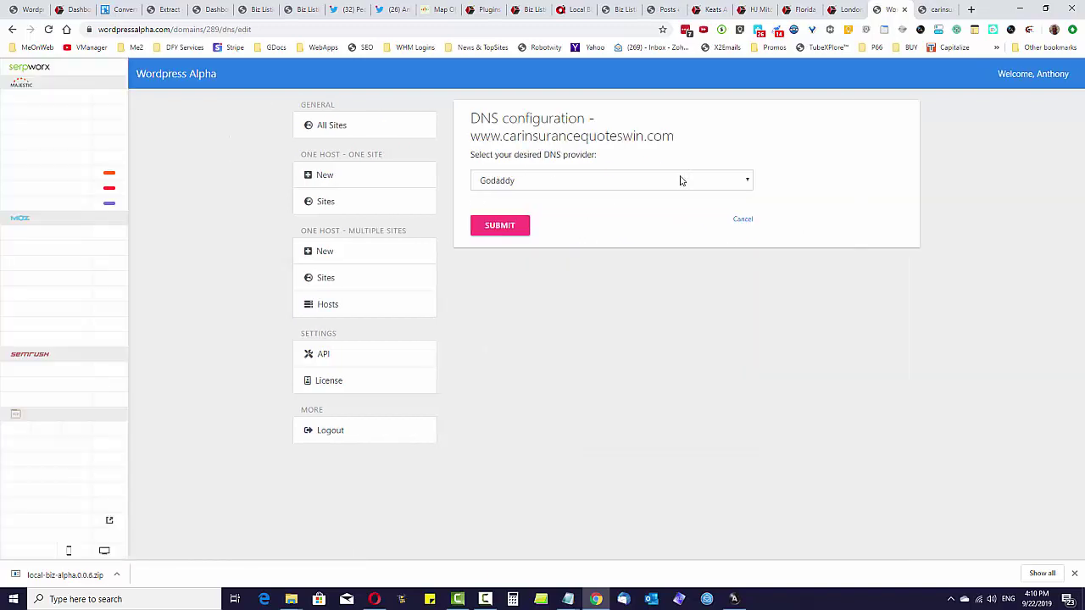
pyautogui.click(680, 180)
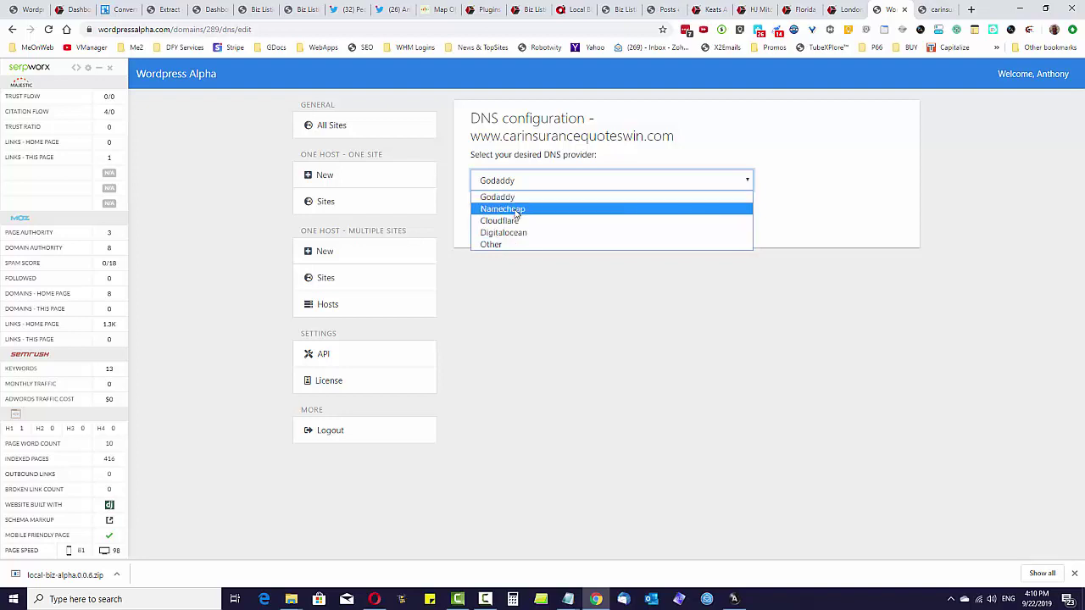
pyautogui.press('Escape')
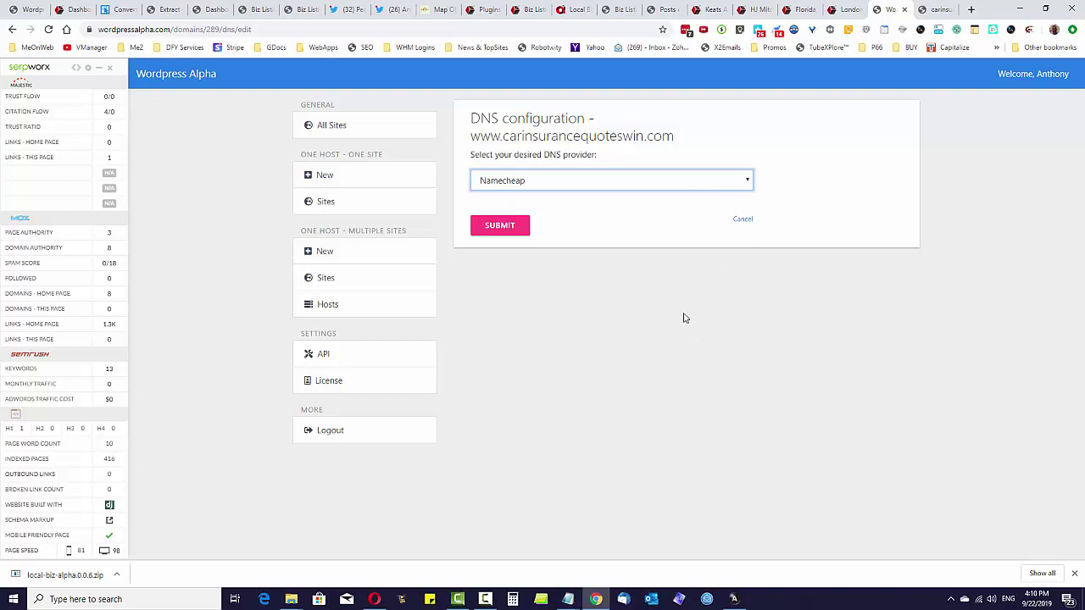
pyautogui.click(491, 226)
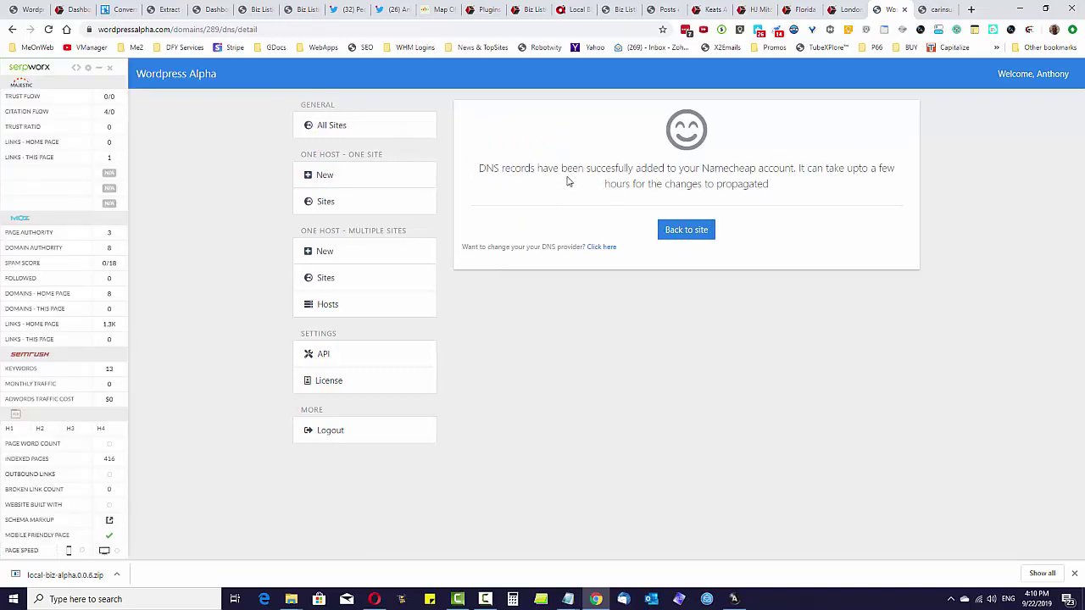
pyautogui.click(98, 68)
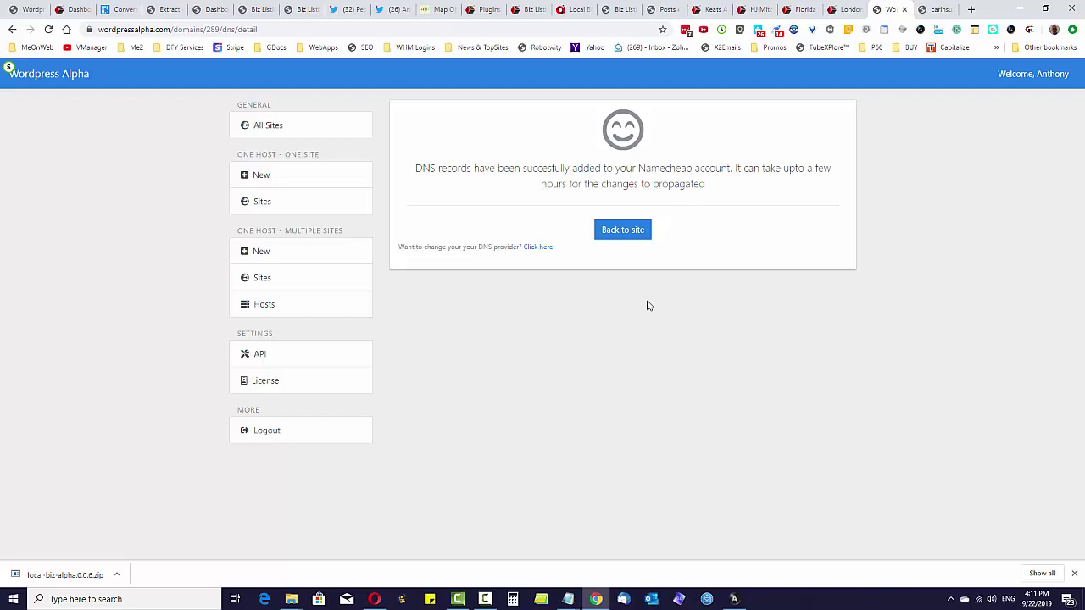
pyautogui.click(620, 231)
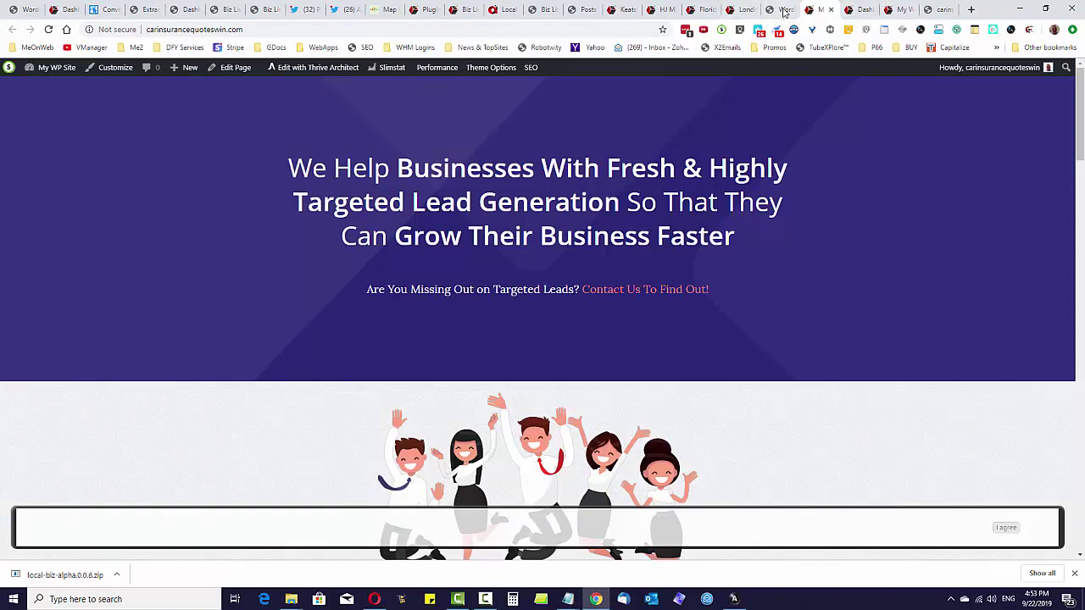
# - Re-save the existing custom permalink structure in the WordPress admin of carinsurancequoteswin.com
pyautogui.click(858, 11)
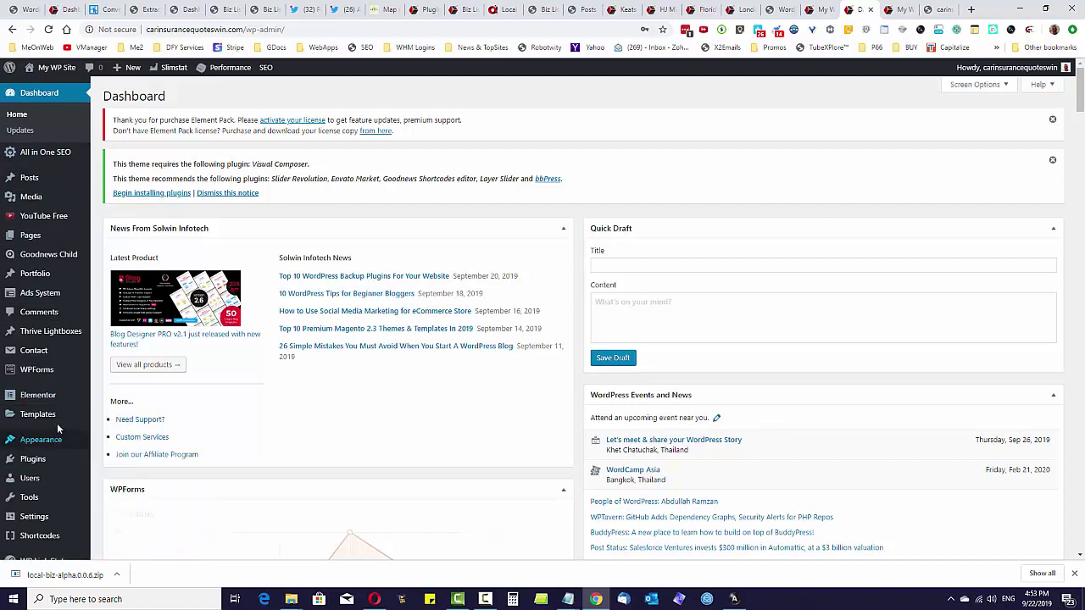
pyautogui.moveTo(23, 534)
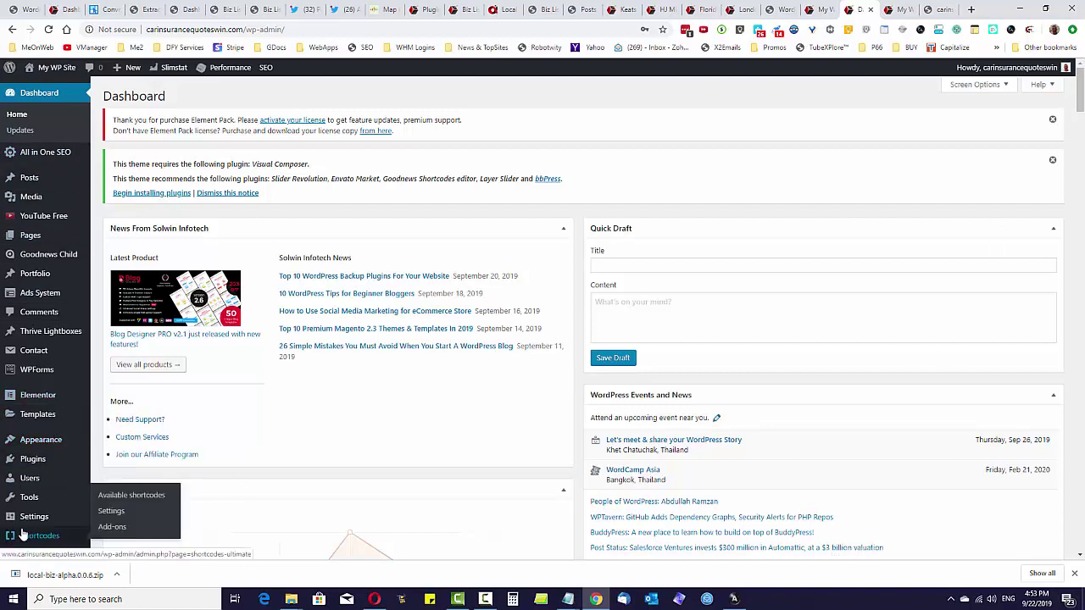
pyautogui.click(112, 498)
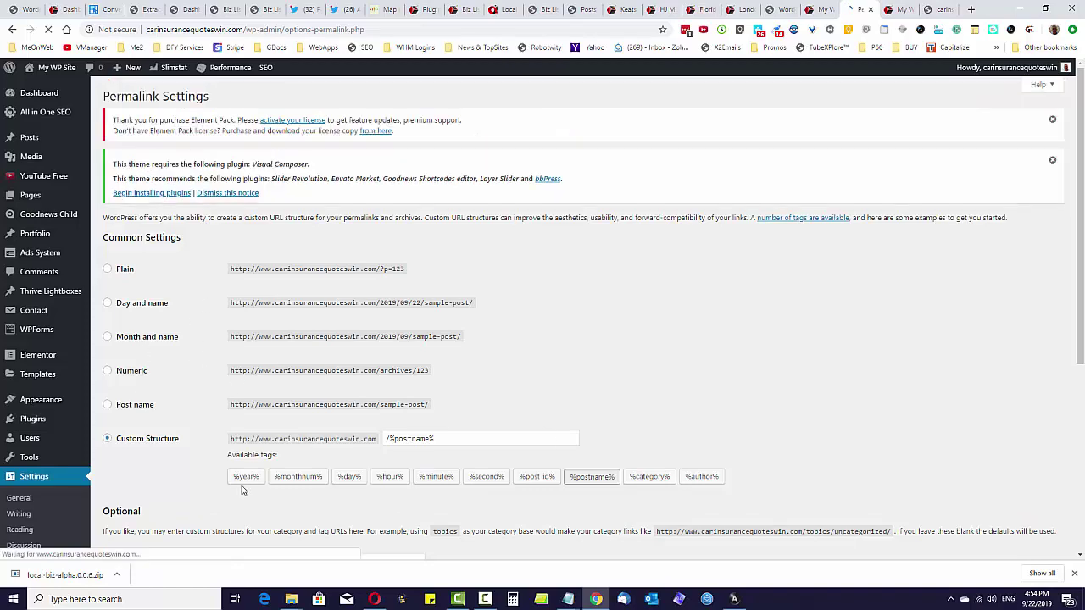
pyautogui.scroll(-2, 1082, 309)
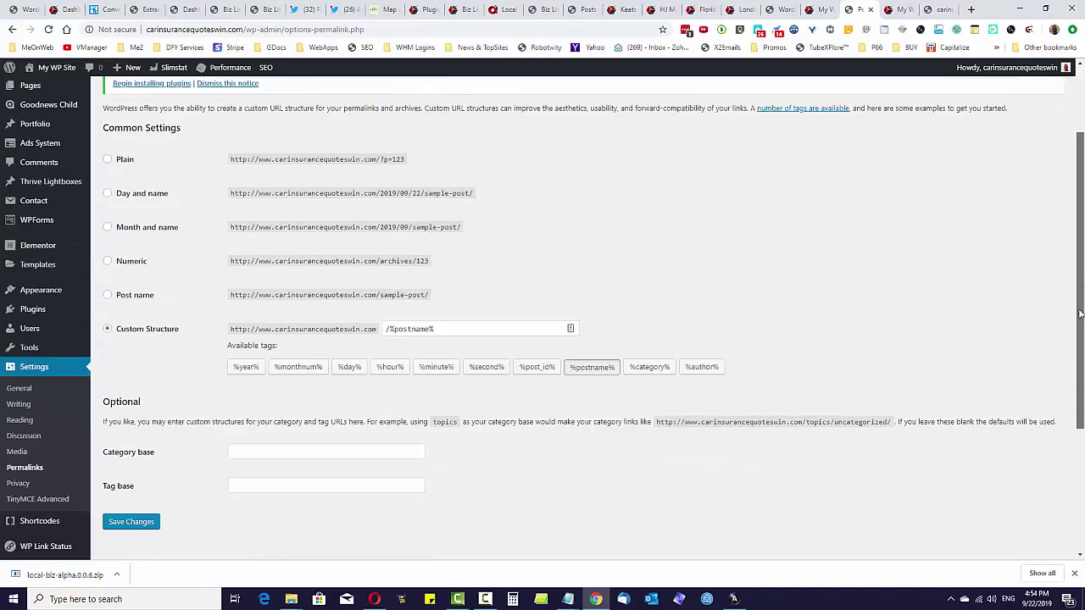
pyautogui.click(131, 522)
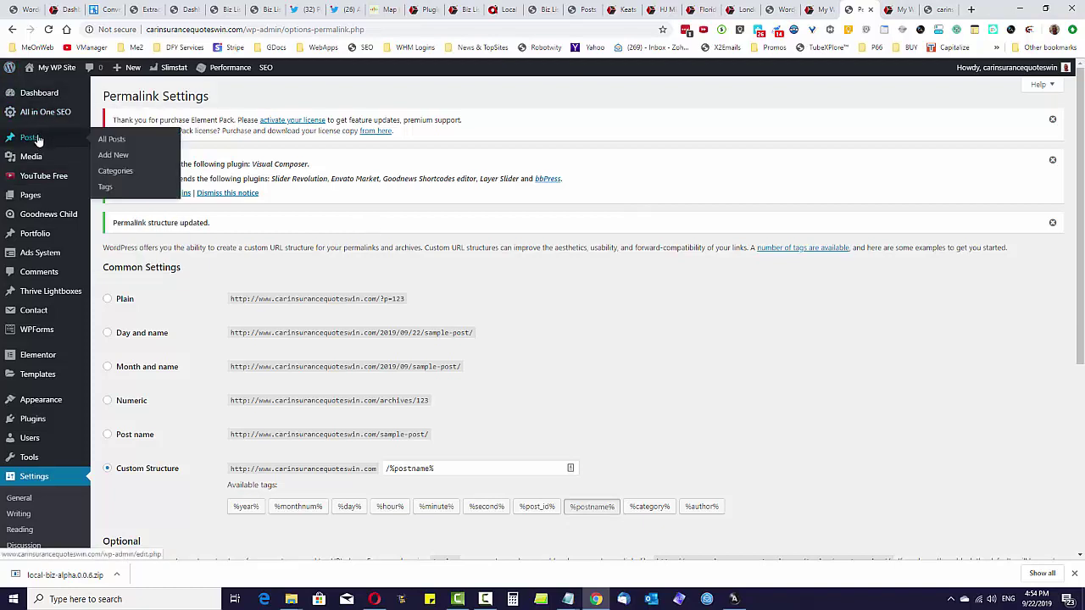
pyautogui.moveTo(38, 418)
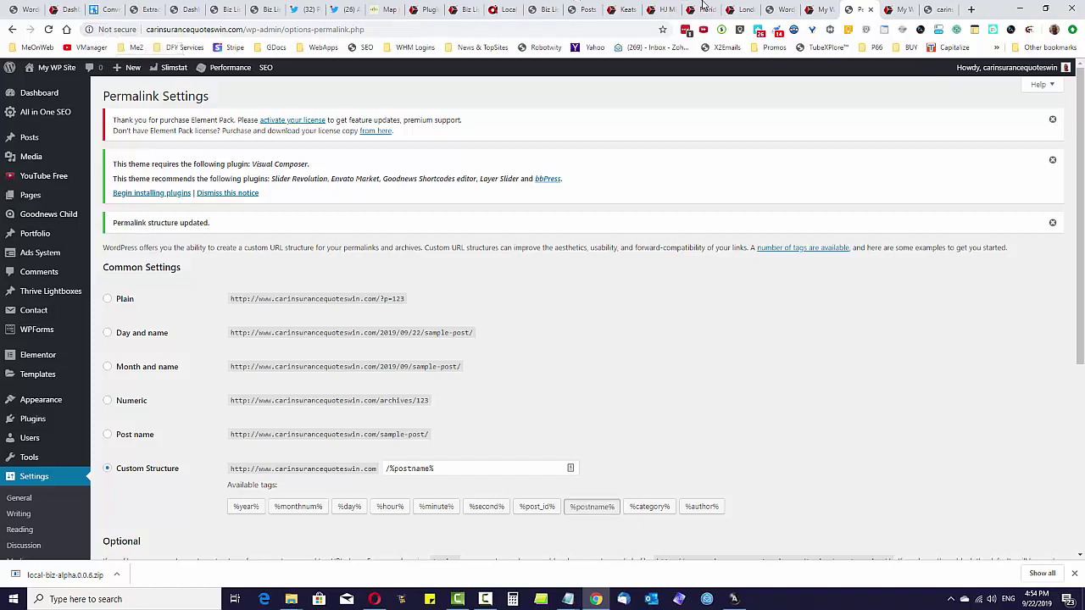
# - Check the new site's front page for a secure connection and enable HTTPS for it in Wordpress Alpha
pyautogui.click(819, 11)
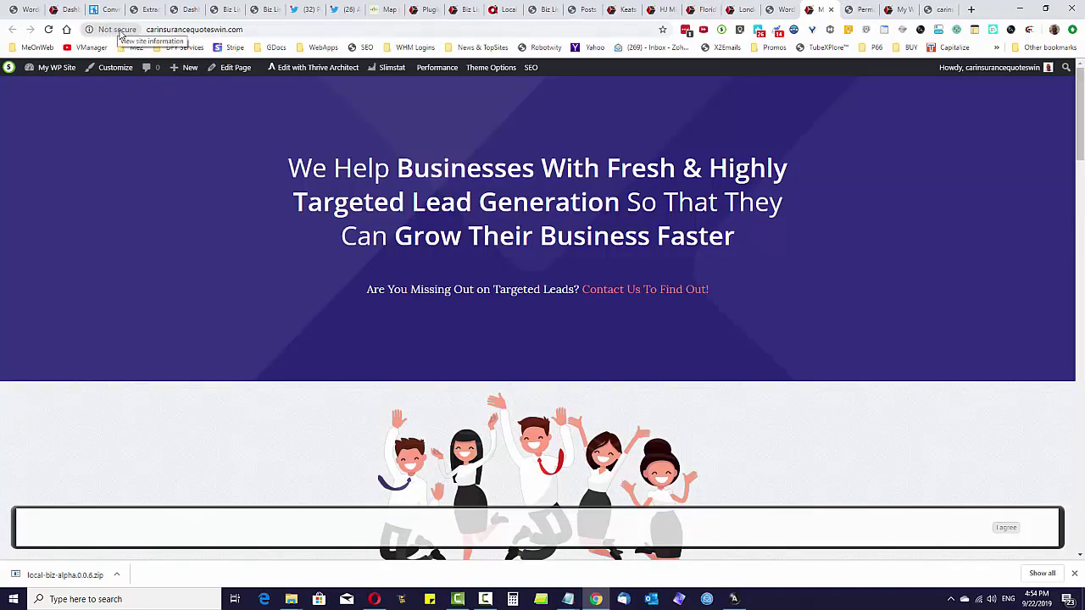
pyautogui.click(785, 9)
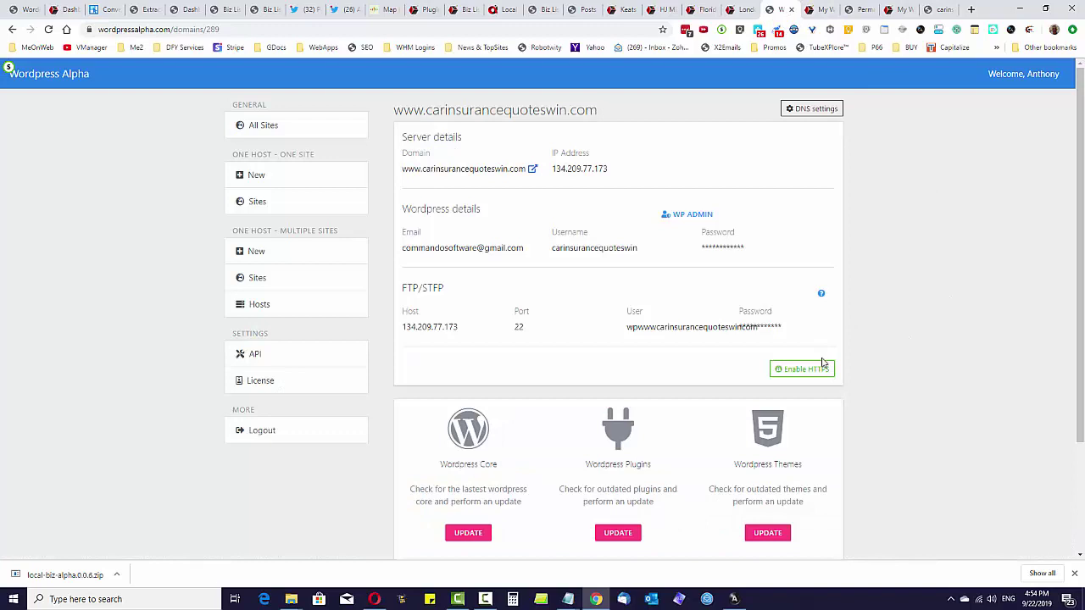
pyautogui.click(798, 376)
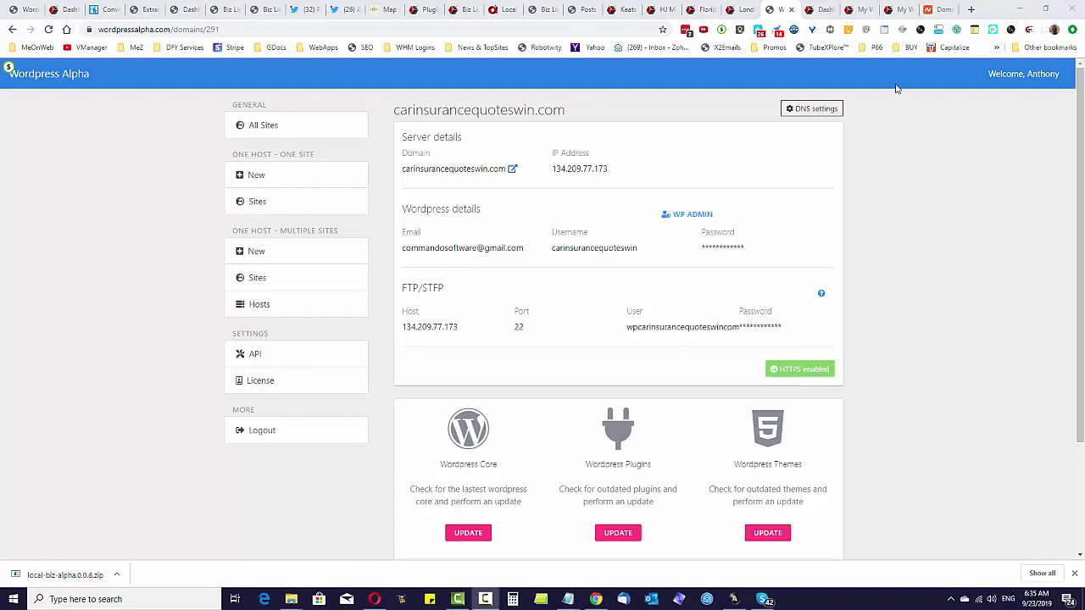
# - Review the Auto Insurance search term and the list of New York locations in the new business listing form
pyautogui.click(874, 9)
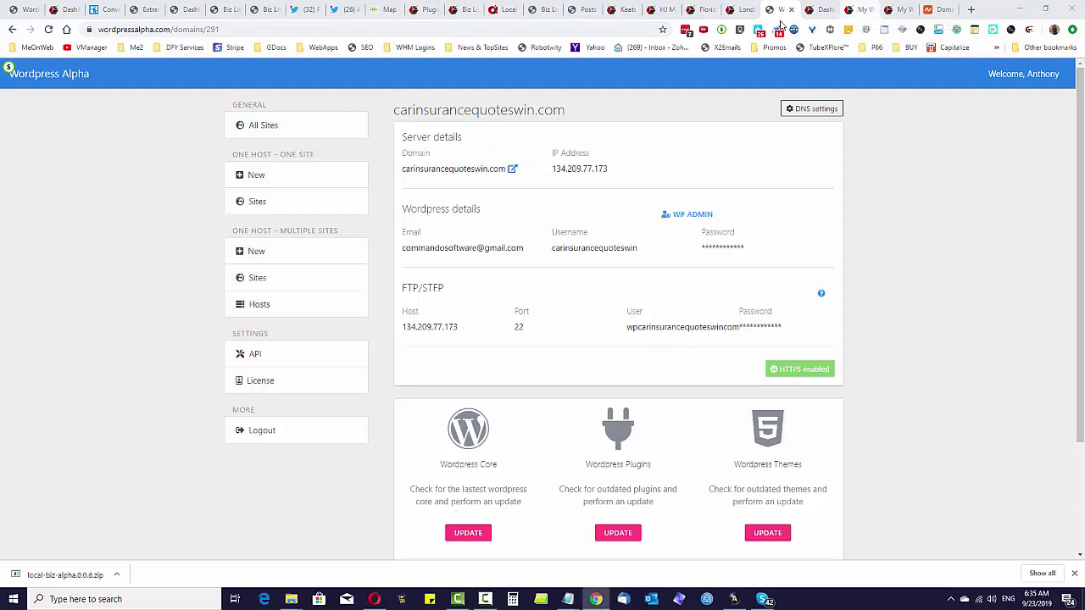
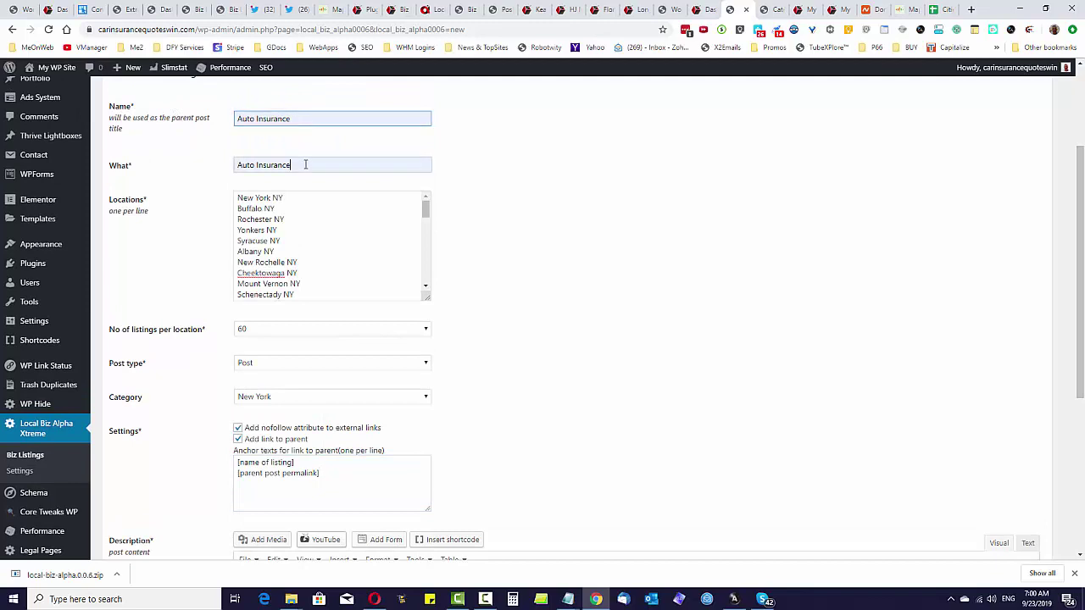
pyautogui.click(305, 164)
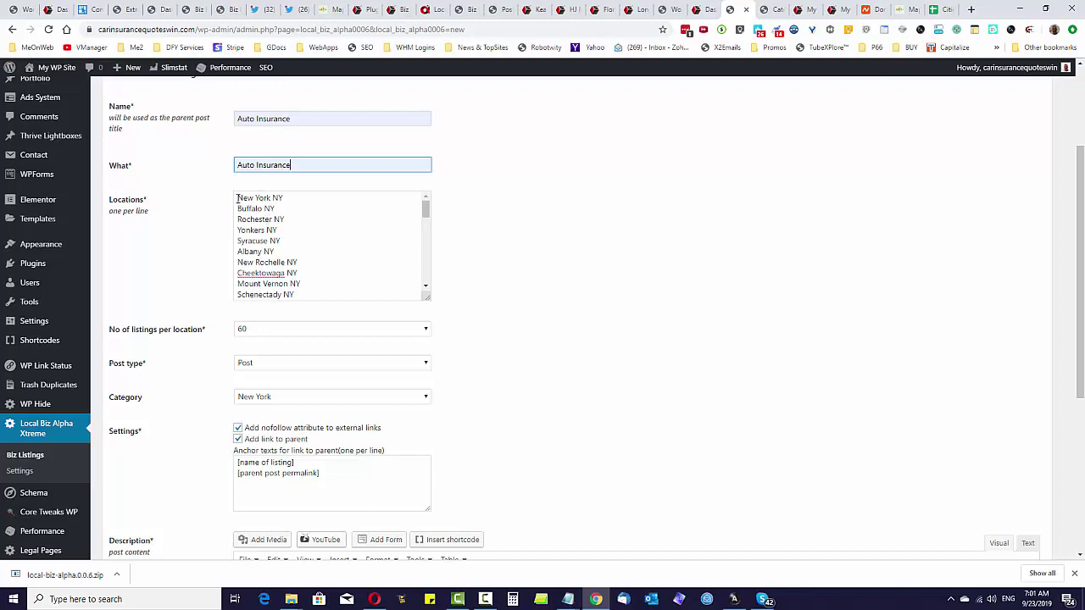
pyautogui.moveTo(237, 197); pyautogui.dragTo(271, 198)
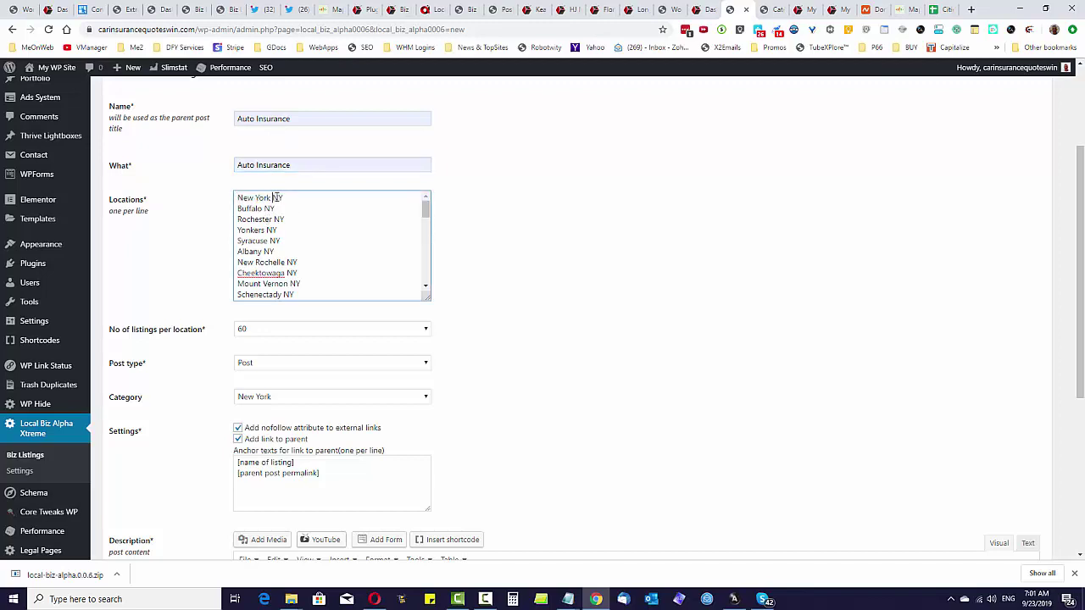
pyautogui.doubleClick(277, 197)
pyautogui.moveTo(237, 198); pyautogui.dragTo(286, 198)
pyautogui.click(275, 197)
pyautogui.click(307, 209)
# - Choose 60 listings per location and the Post type for the Auto Insurance listing, and submit it
pyautogui.click(252, 333)
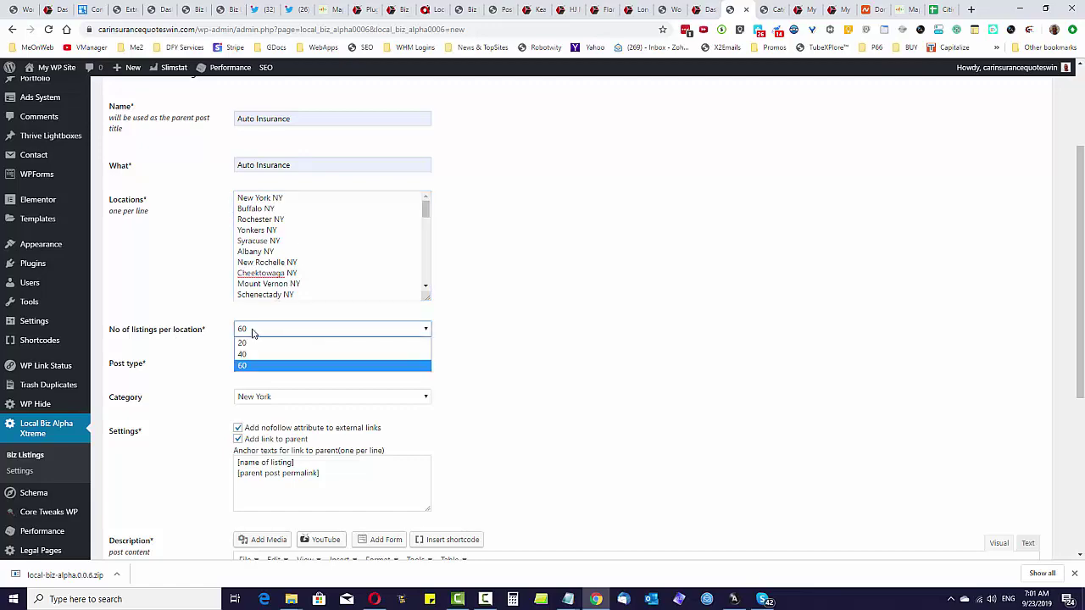
pyautogui.click(251, 333)
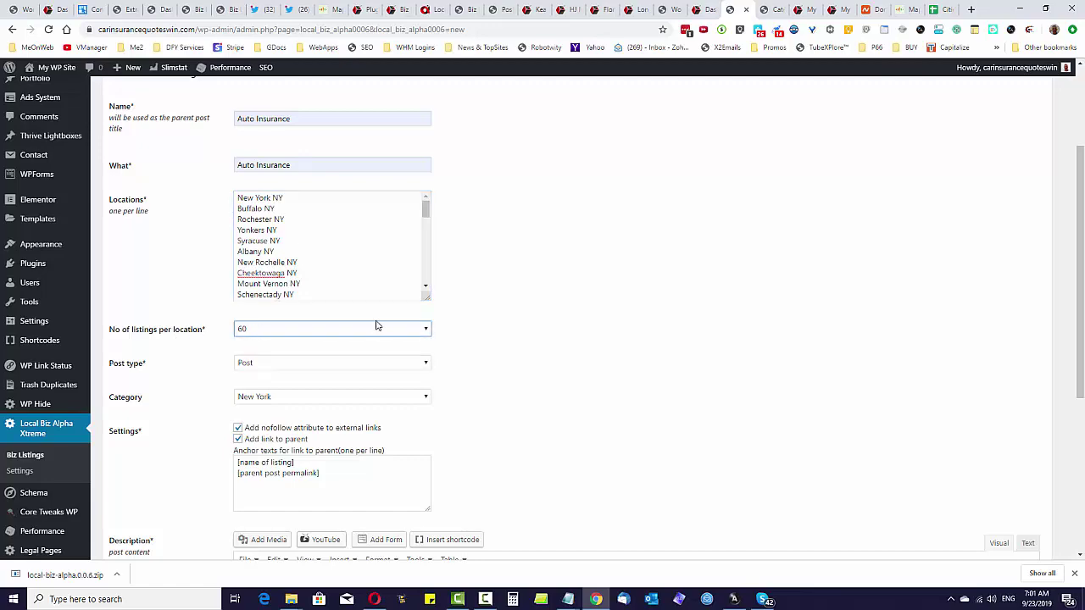
pyautogui.moveTo(1079, 237); pyautogui.dragTo(1083, 327)
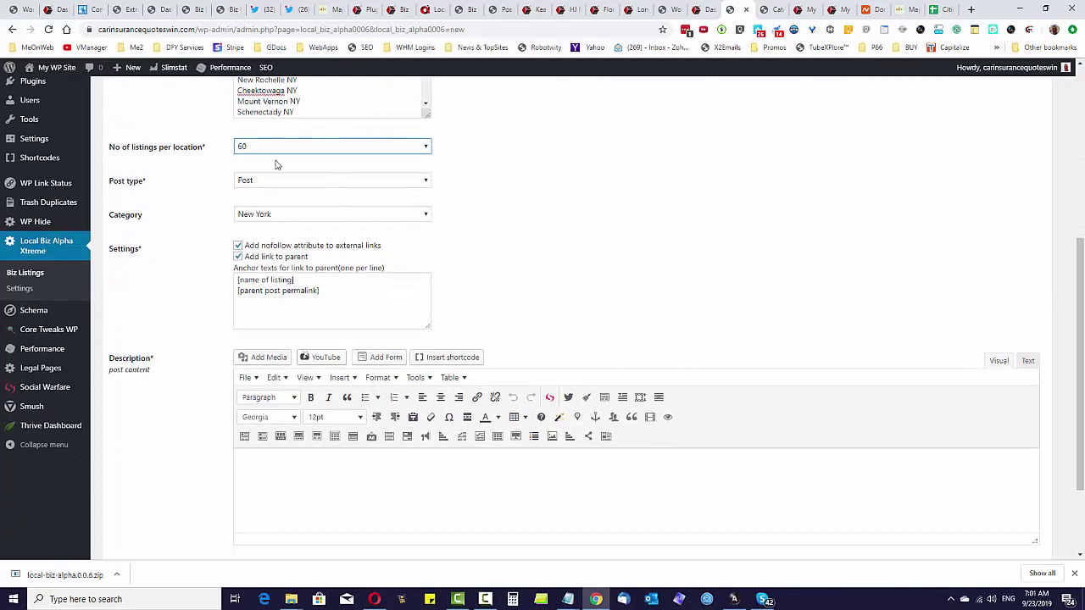
pyautogui.click(307, 180)
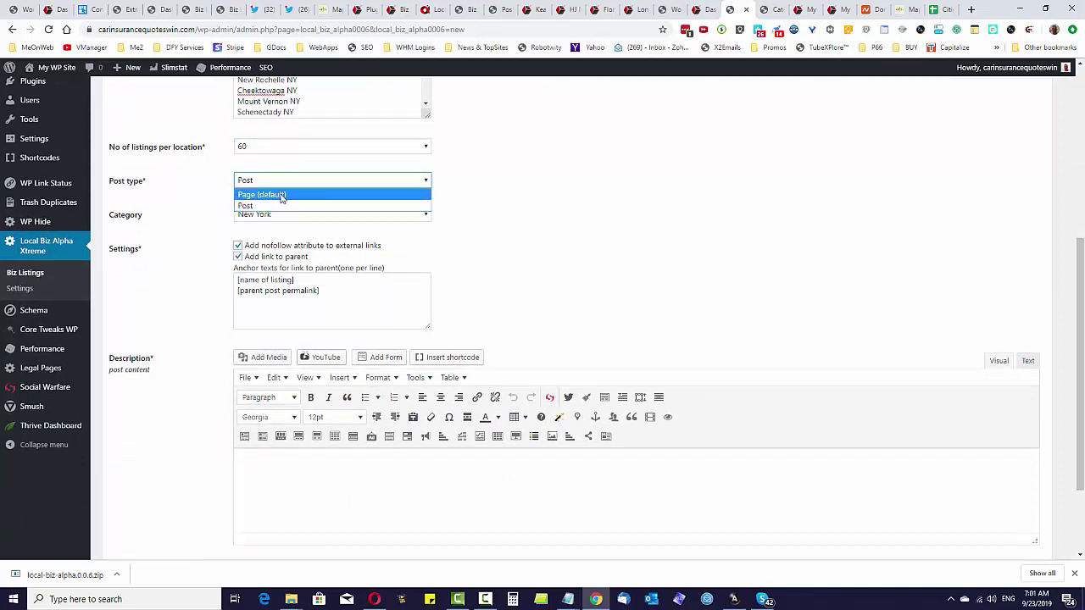
pyautogui.click(268, 203)
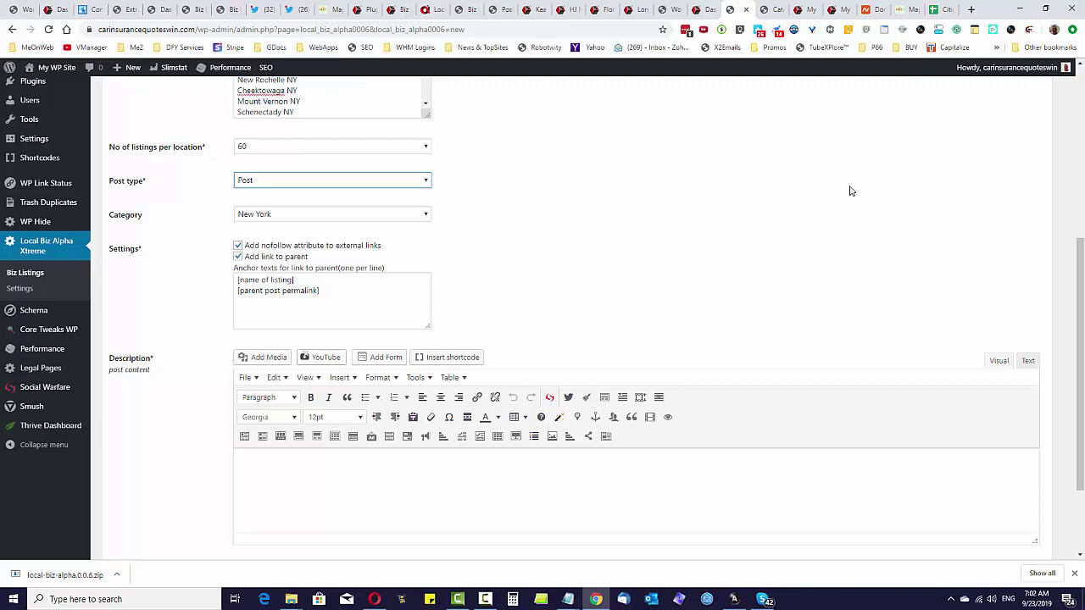
pyautogui.moveTo(1079, 254); pyautogui.dragTo(1012, 429)
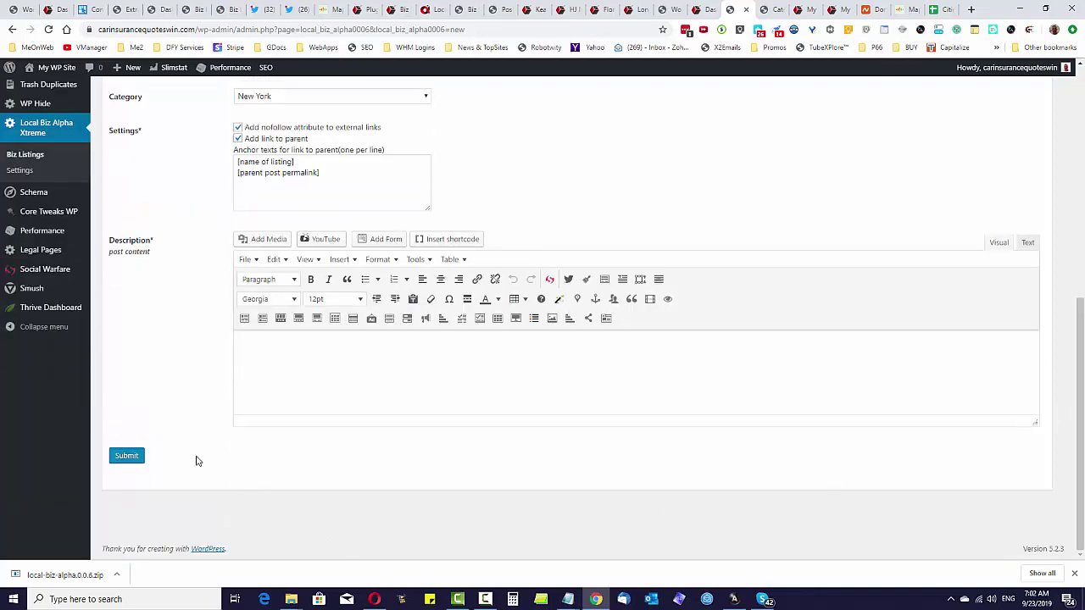
pyautogui.click(129, 458)
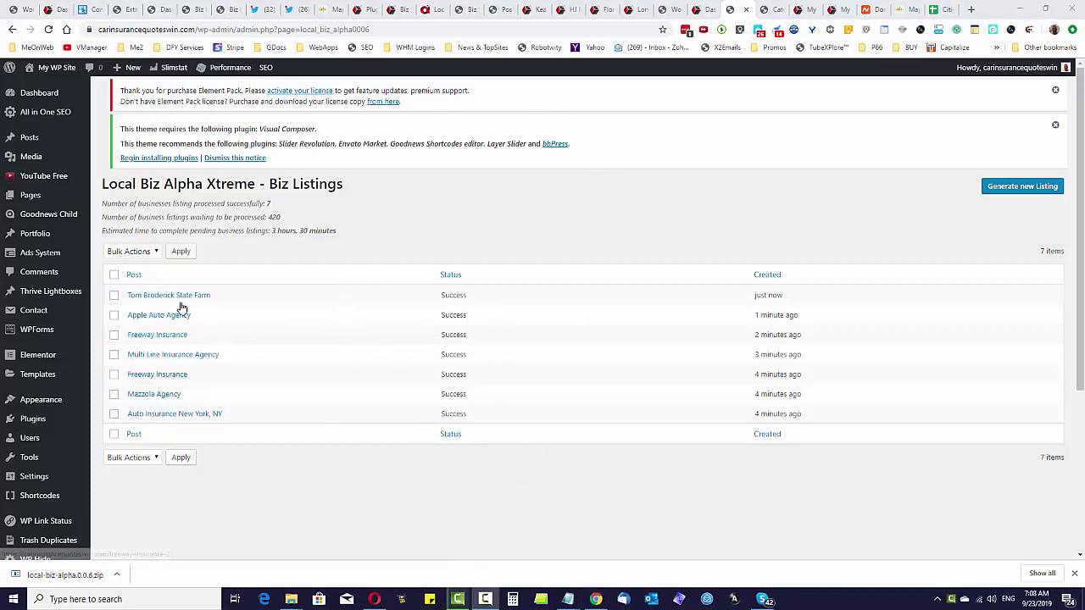
# - Open the upper Freeway Insurance, Multi Line Insurance Agency and Mazzola Agency listing posts in separate tabs
pyautogui.rightClick(176, 337)
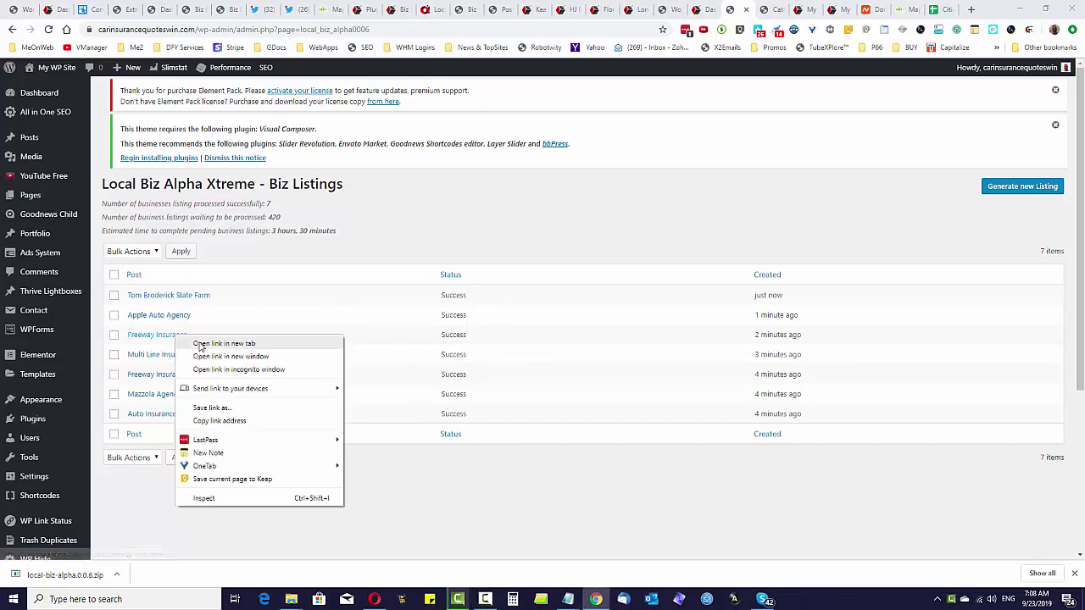
pyautogui.click(200, 344)
pyautogui.rightClick(193, 354)
pyautogui.click(222, 363)
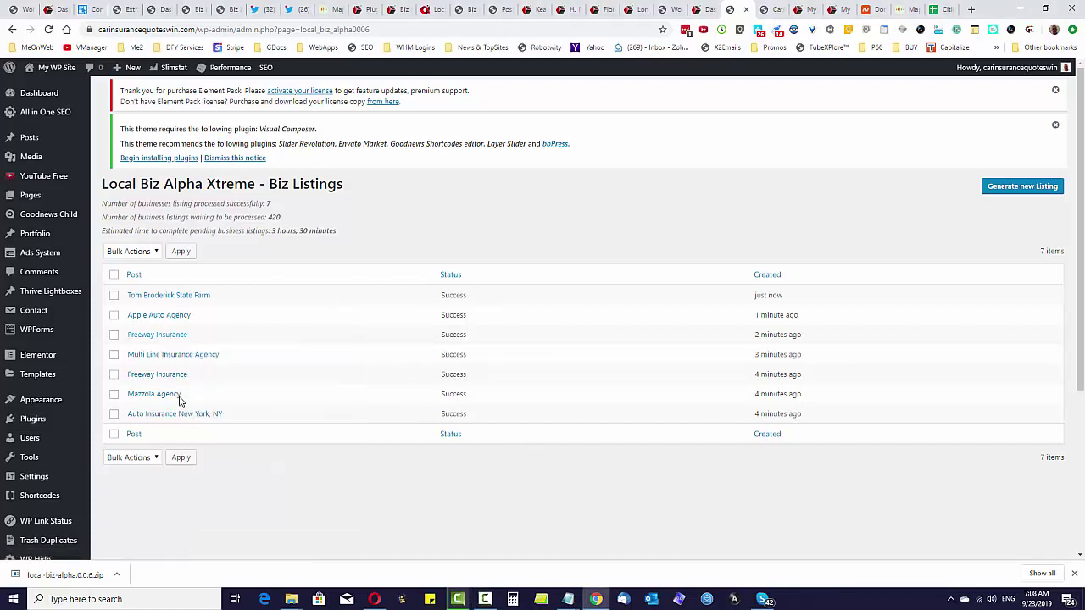
pyautogui.rightClick(167, 395)
pyautogui.click(195, 402)
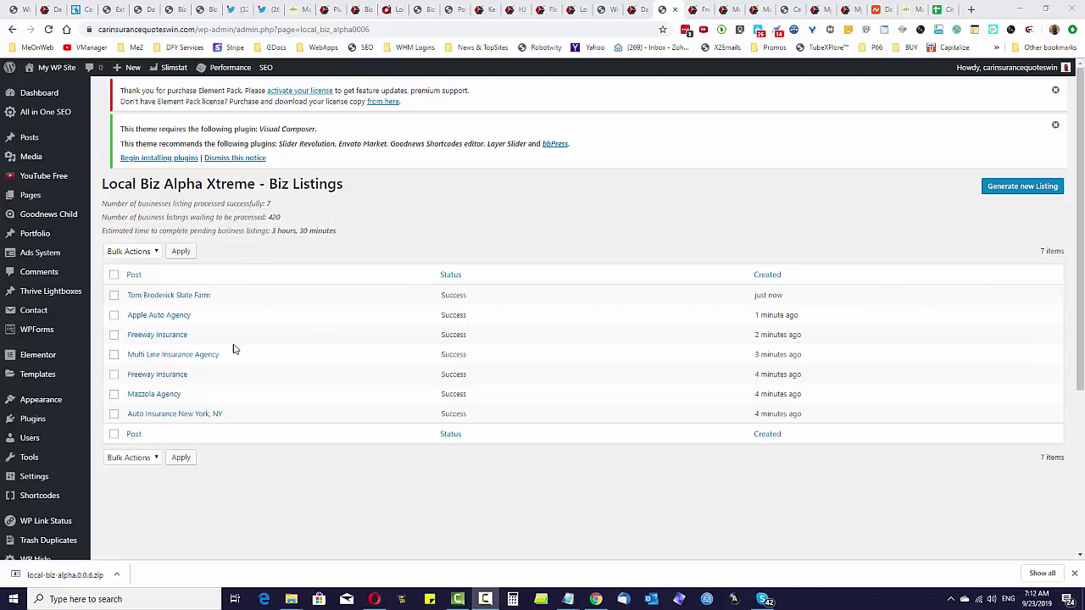
# - Examine the Mazzola Agency post, including its image, contact details, map, parent link, tags, related articles and comments
pyautogui.click(757, 9)
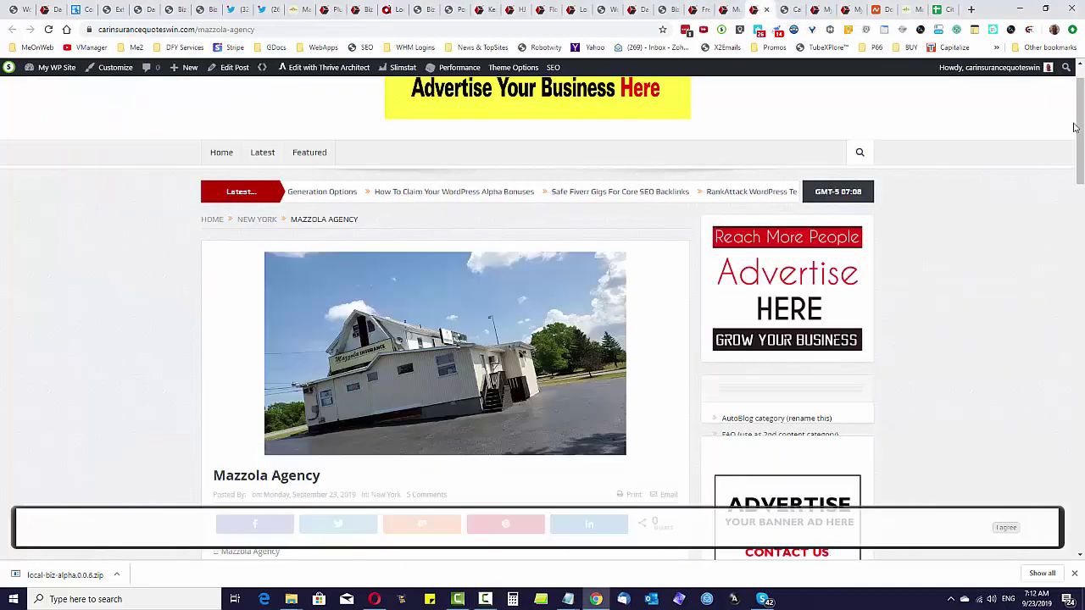
pyautogui.scroll(-1, 1082, 133)
pyautogui.scroll(-2, 1081, 133)
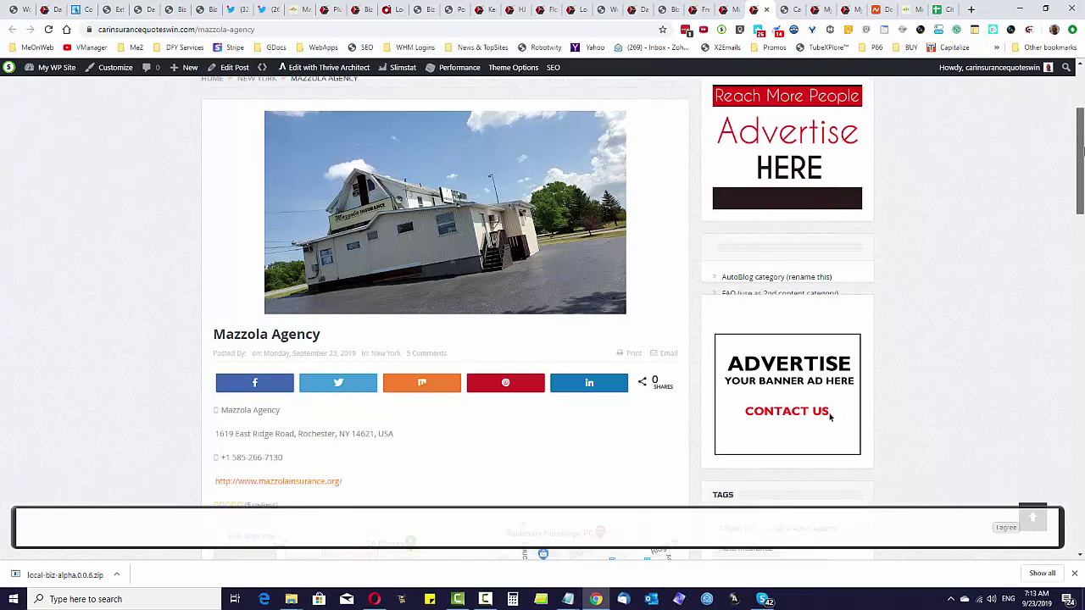
pyautogui.scroll(-2, 829, 415)
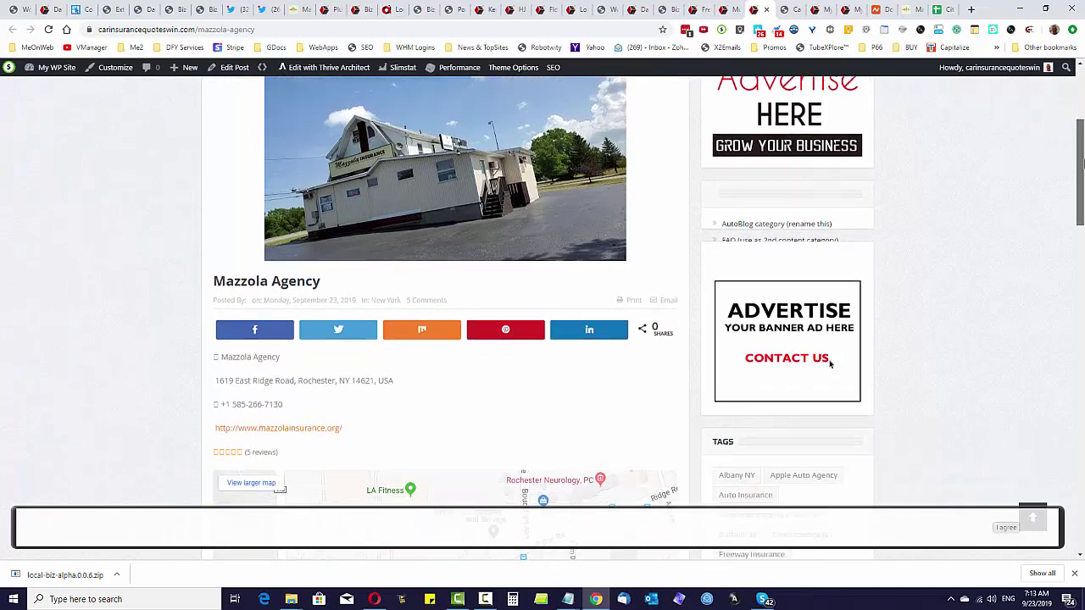
pyautogui.scroll(-1, 829, 244)
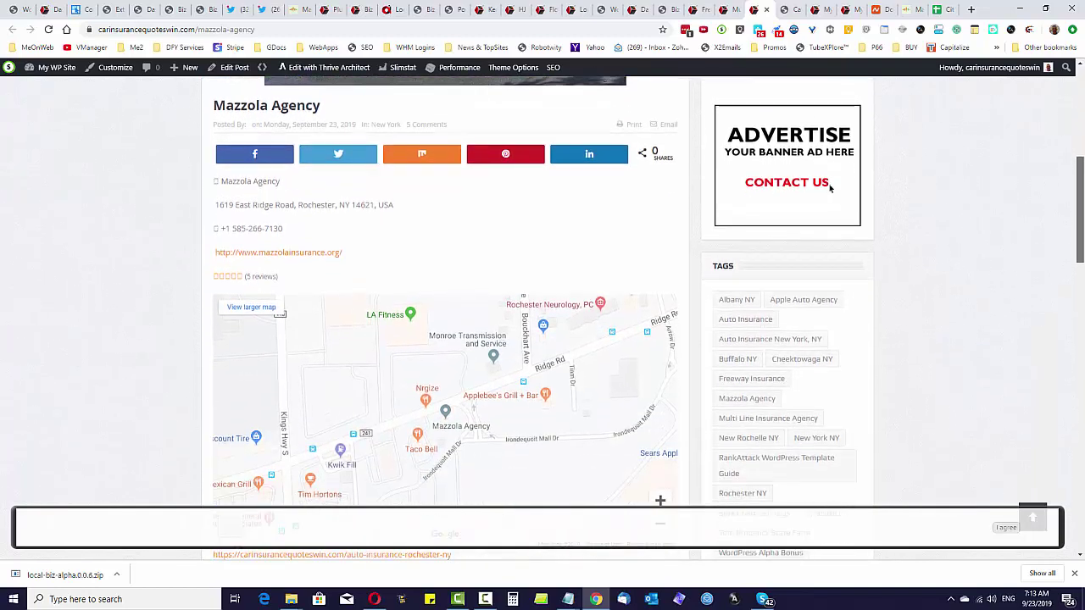
pyautogui.scroll(-1, 839, 198)
pyautogui.scroll(-1, 839, 165)
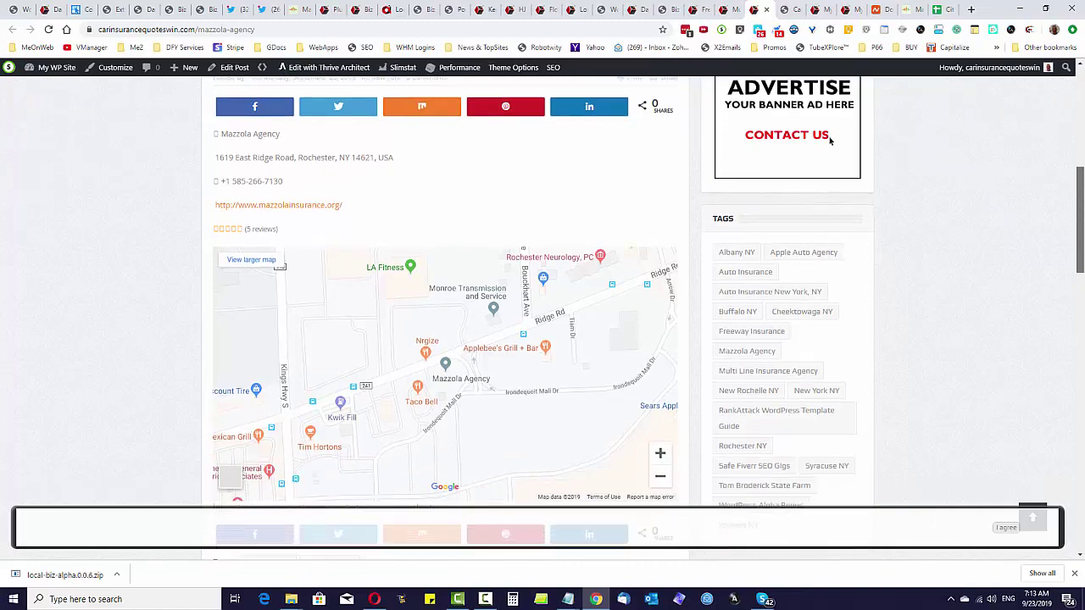
pyautogui.scroll(-2, 839, 148)
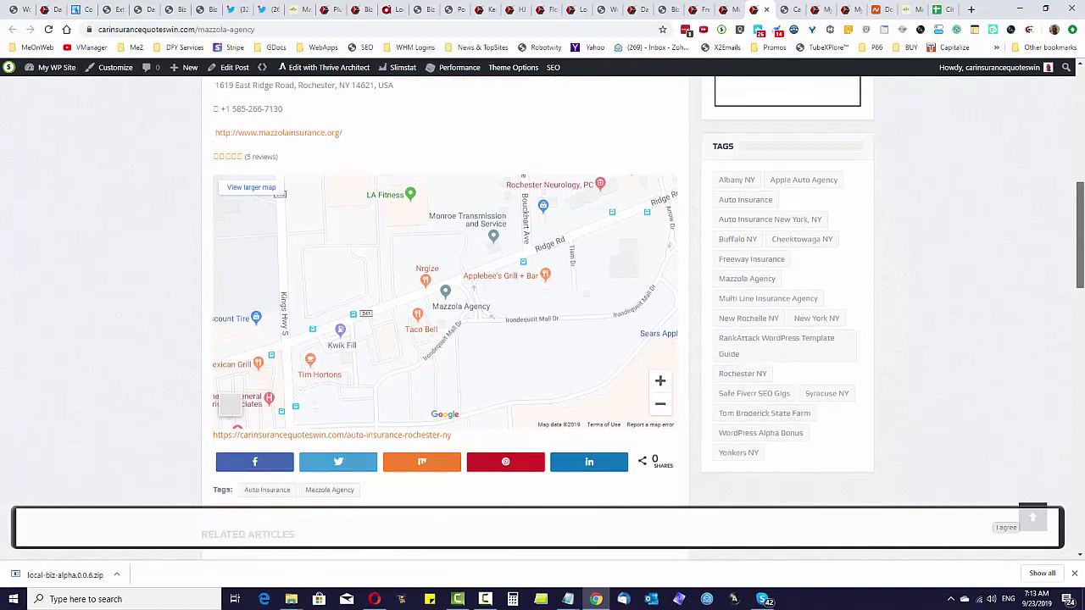
pyautogui.scroll(-8, 839, 78)
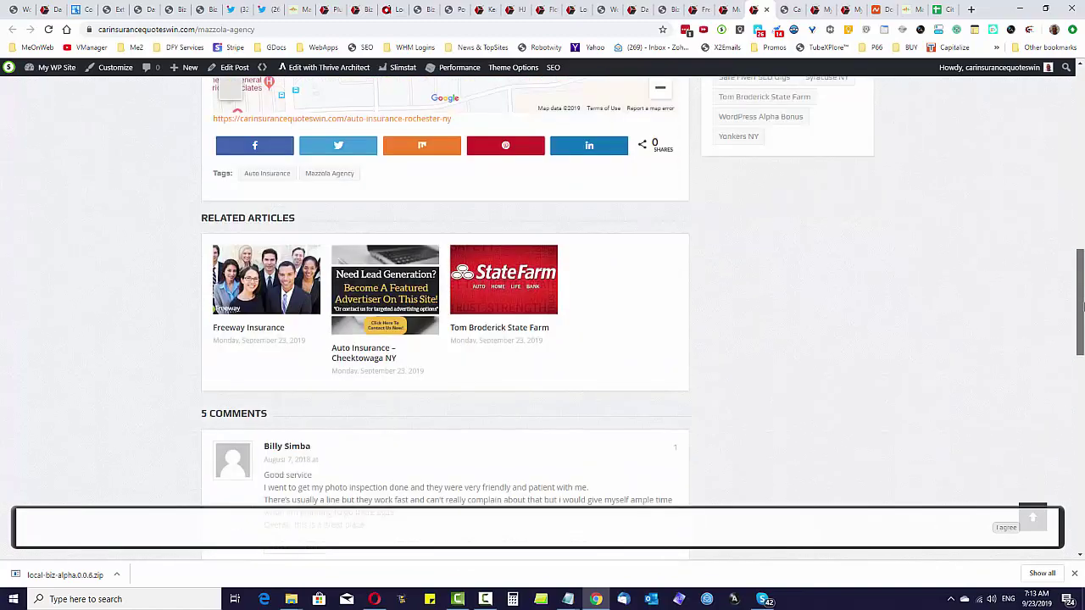
pyautogui.moveTo(1081, 326); pyautogui.dragTo(1082, 229)
pyautogui.scroll(-2, 839, 101)
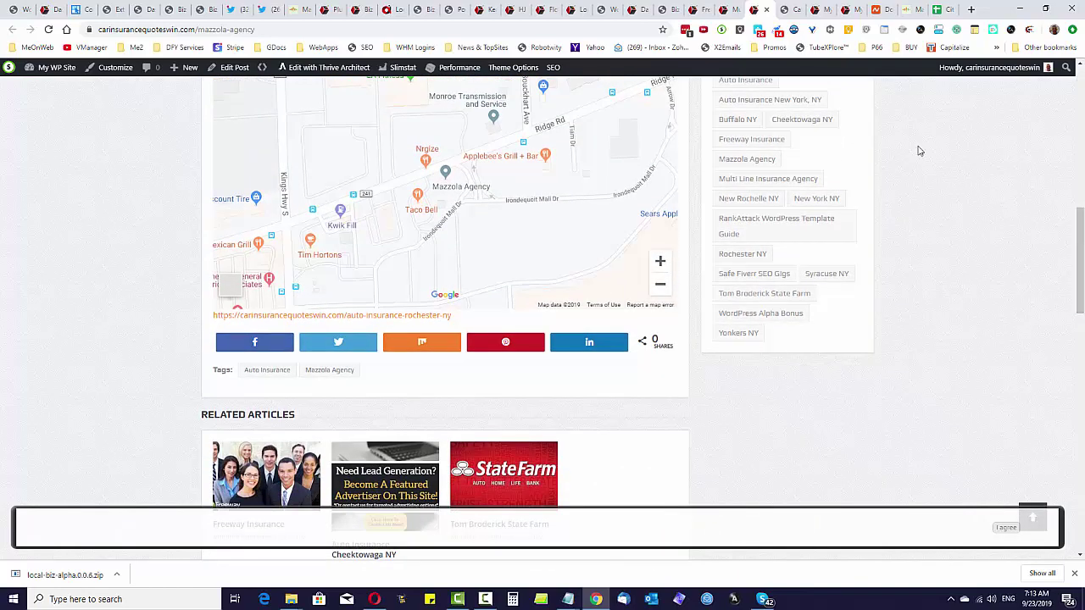
# - Inspect the Multi Line Insurance Agency post's map, parent link, review comments and contact details
pyautogui.click(766, 9)
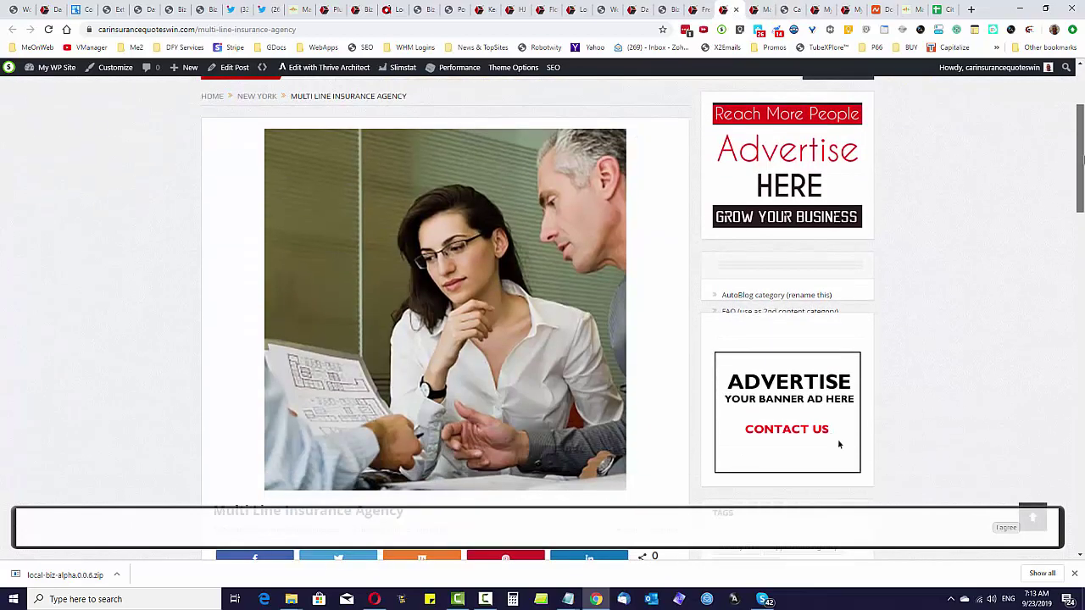
pyautogui.scroll(-5, 1083, 269)
pyautogui.scroll(-5, 1082, 269)
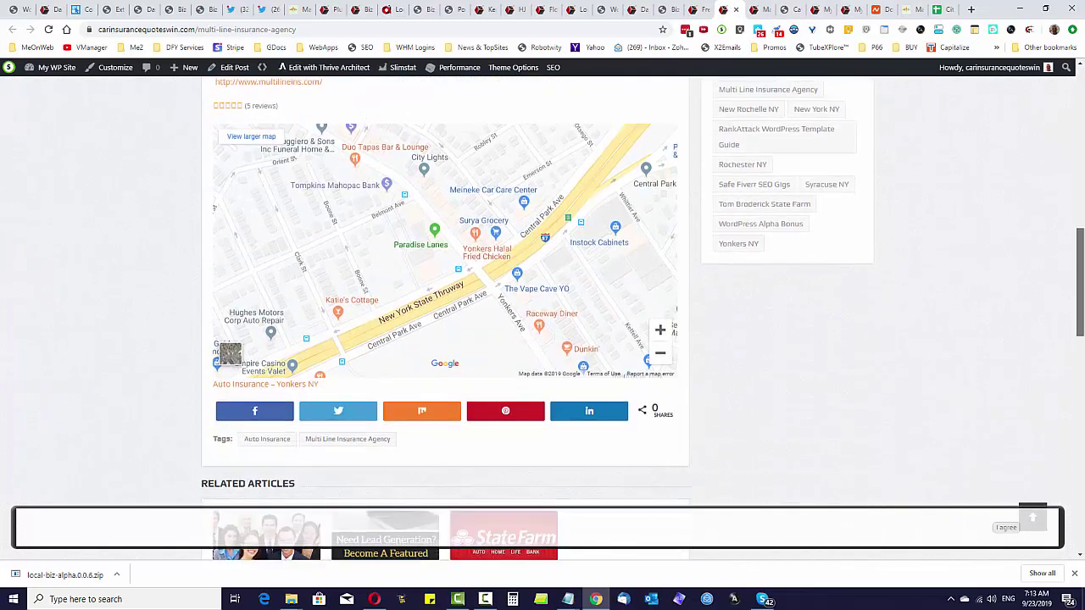
pyautogui.scroll(-4, 1073, 230)
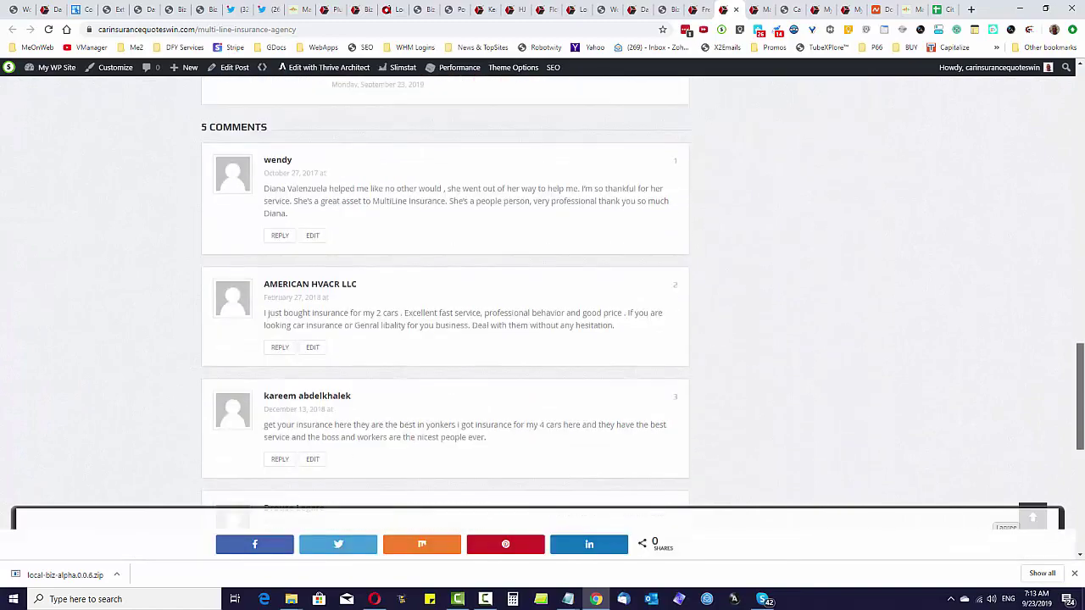
pyautogui.scroll(10, 1073, 230)
pyautogui.scroll(1, 1072, 230)
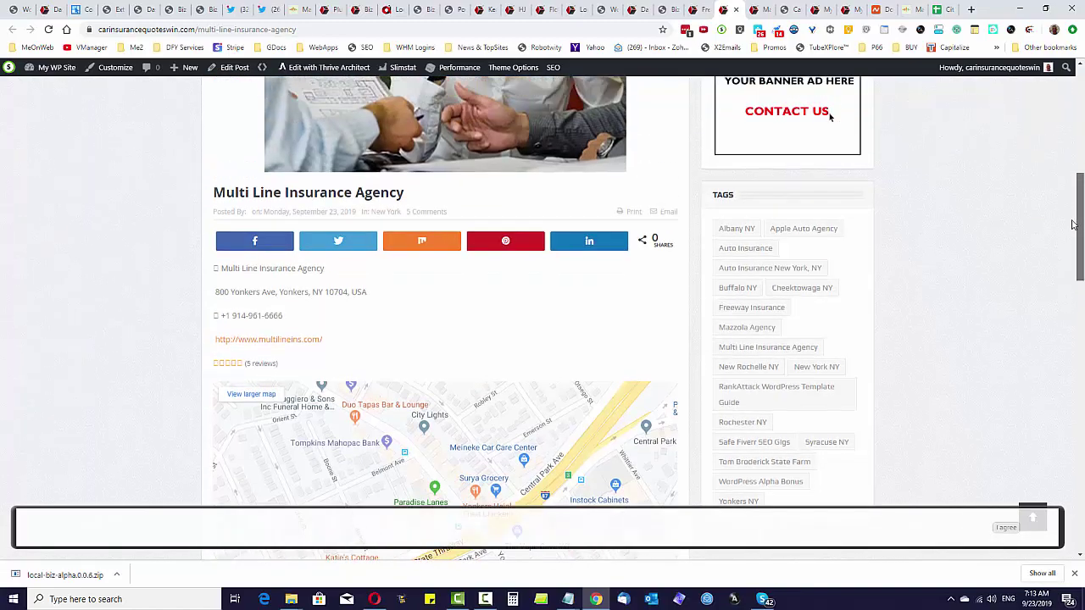
# - Look through the Freeway Insurance post from its image to its comments, and return to the Biz Listings overview
pyautogui.click(696, 10)
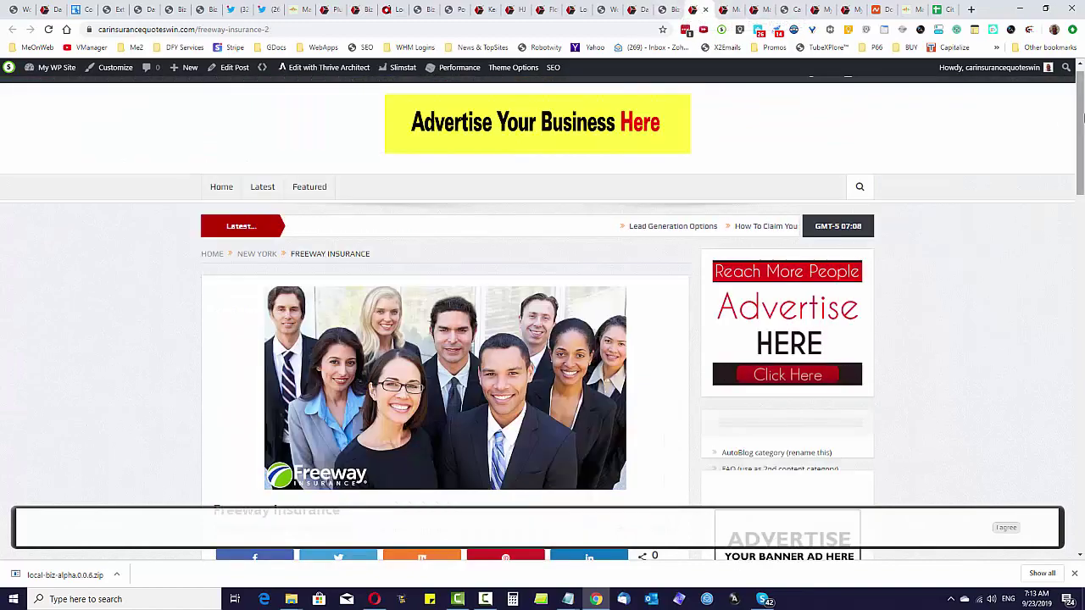
pyautogui.scroll(-1, 1082, 151)
pyautogui.scroll(-1, 1082, 151)
pyautogui.scroll(1, 1083, 153)
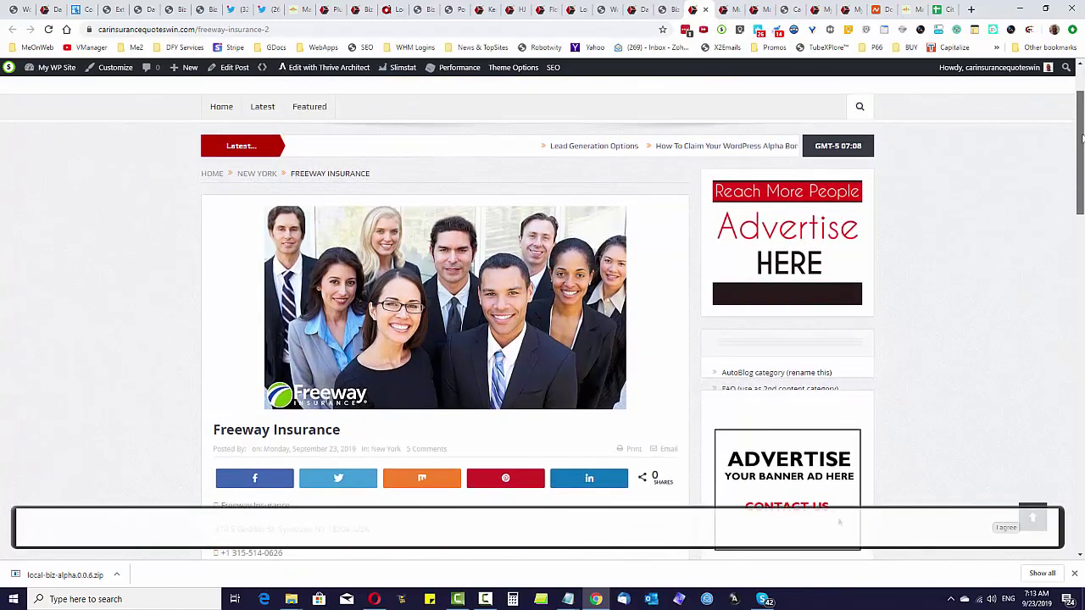
pyautogui.scroll(-1, 1082, 157)
pyautogui.scroll(-4, 1082, 157)
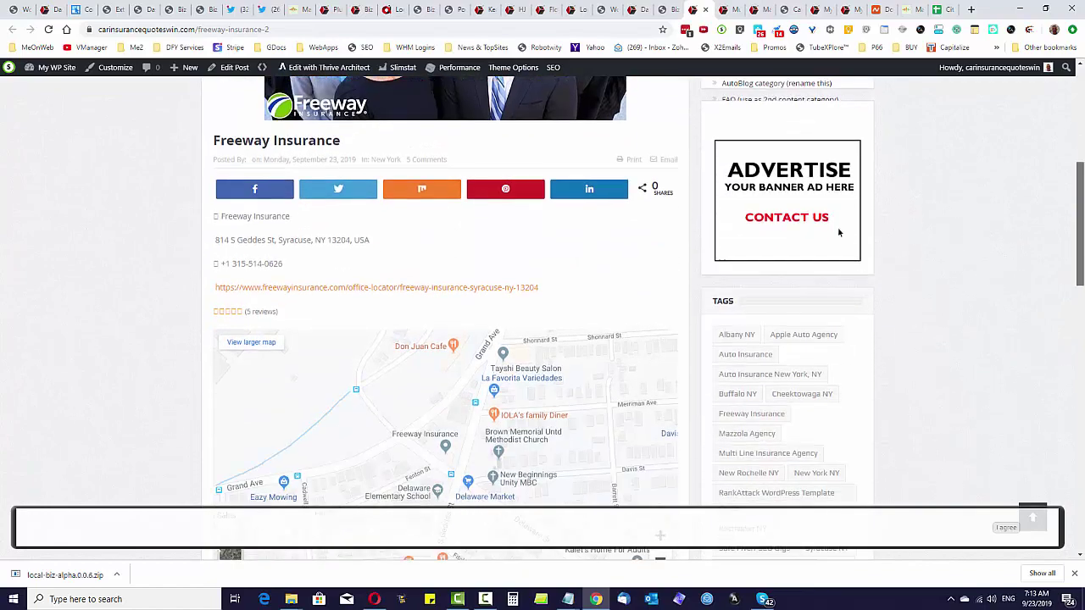
pyautogui.scroll(-1, 1082, 258)
pyautogui.scroll(2, 1082, 250)
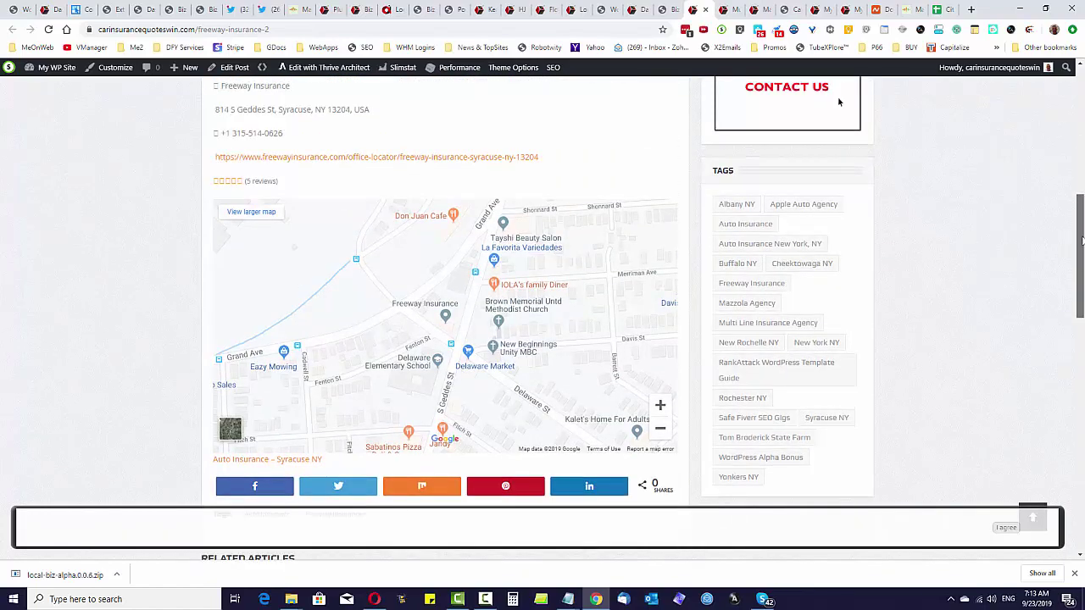
pyautogui.scroll(-9, 1082, 236)
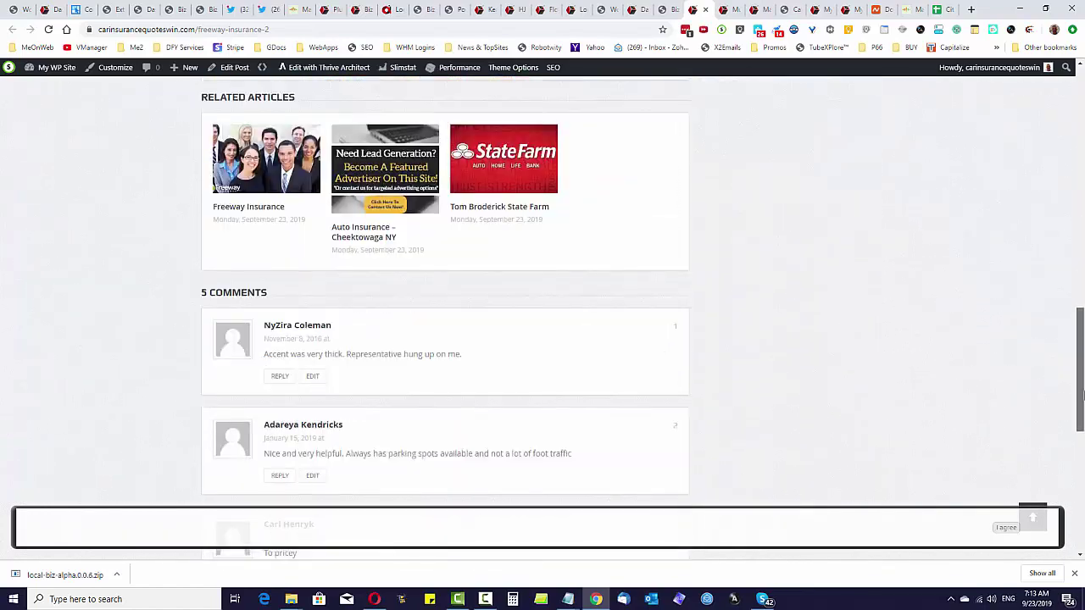
pyautogui.scroll(20, 1059, 170)
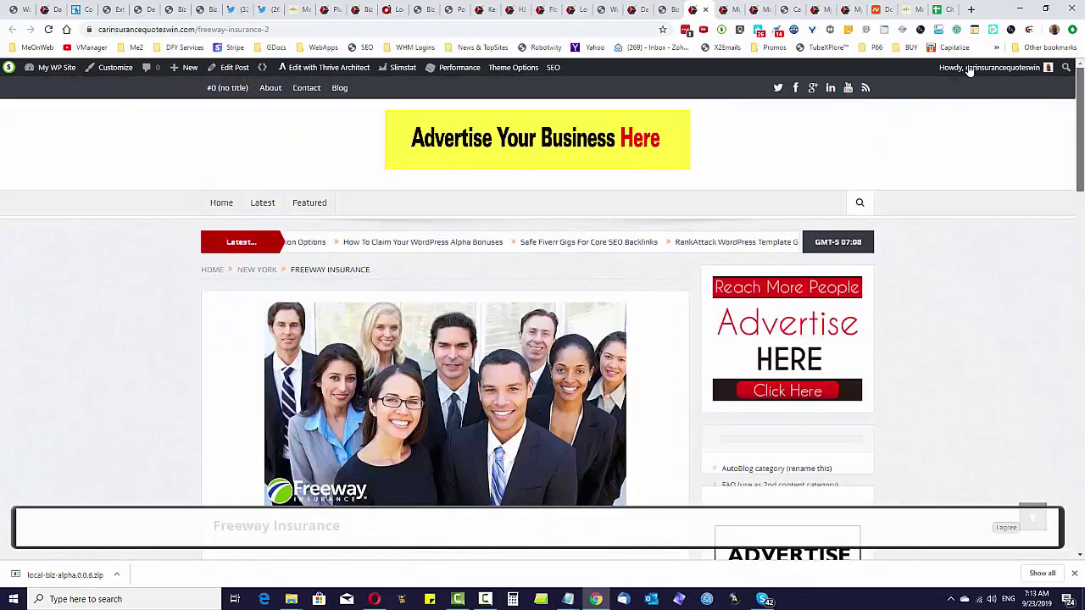
pyautogui.click(677, 10)
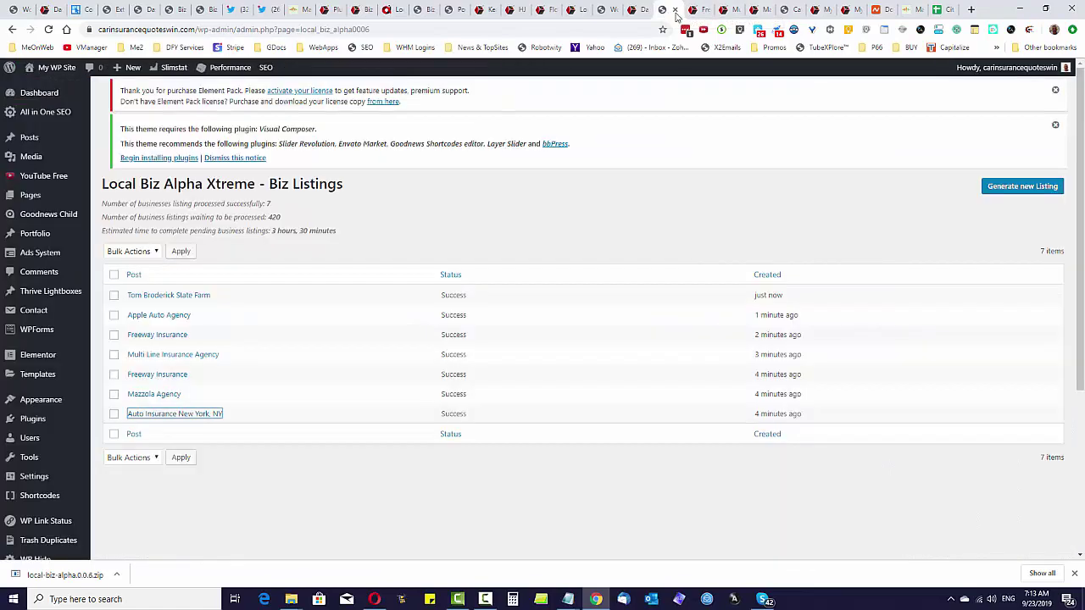